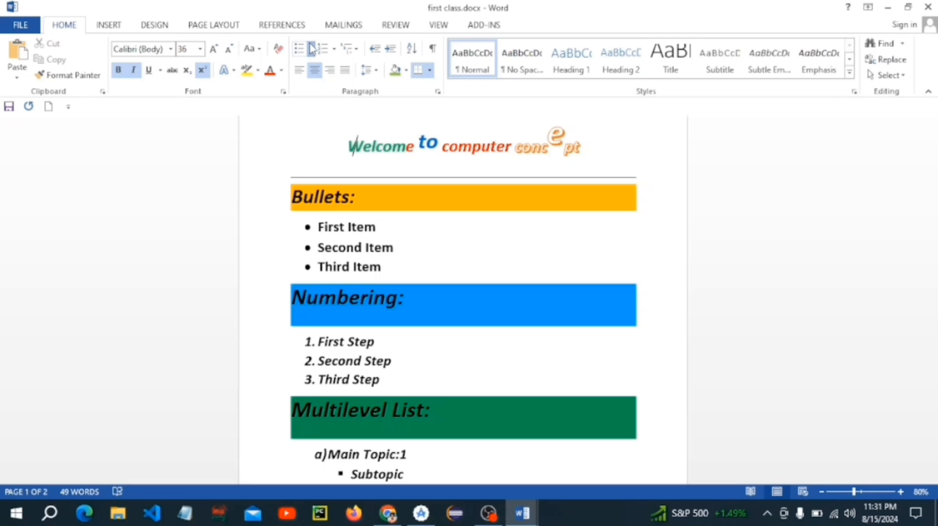
Step: Review the available bullet styles and the Bullets, Numbering and Multilevel List sections of the first class document
click(296, 62)
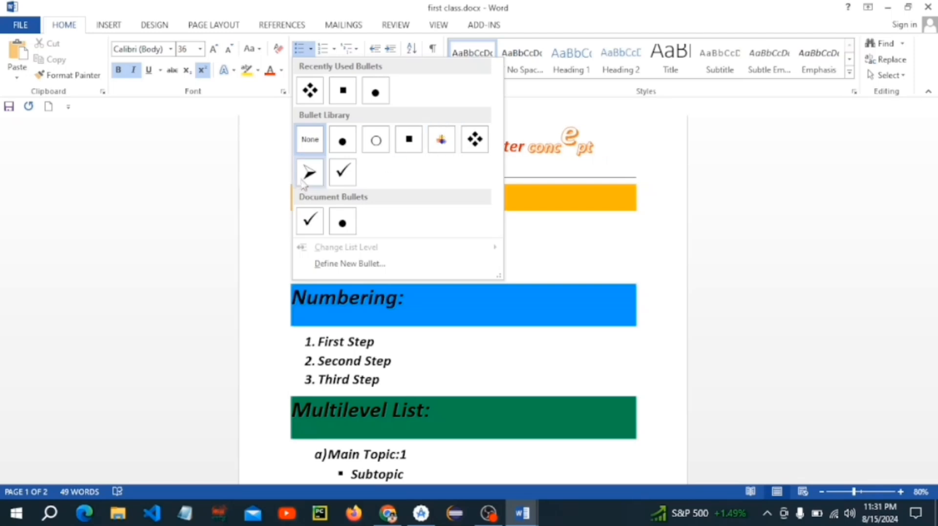
click(262, 199)
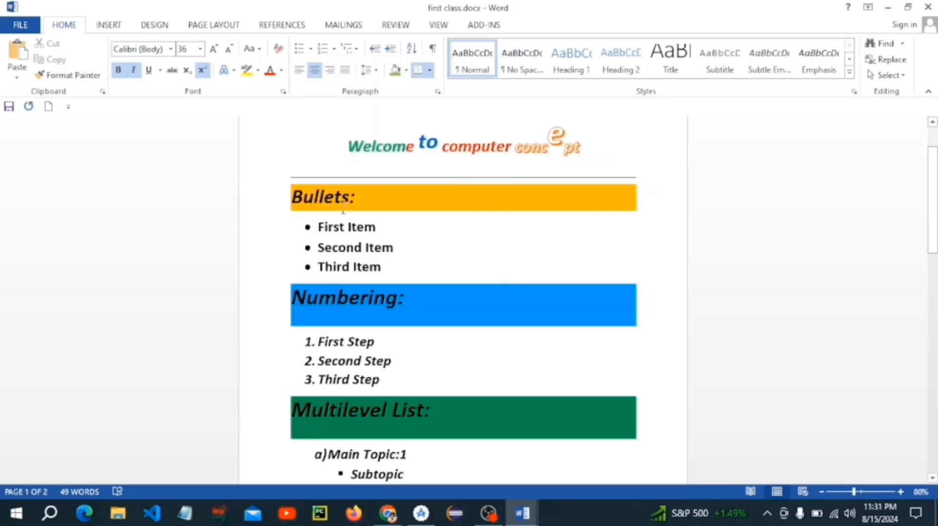
scroll(354, 328, down, 3)
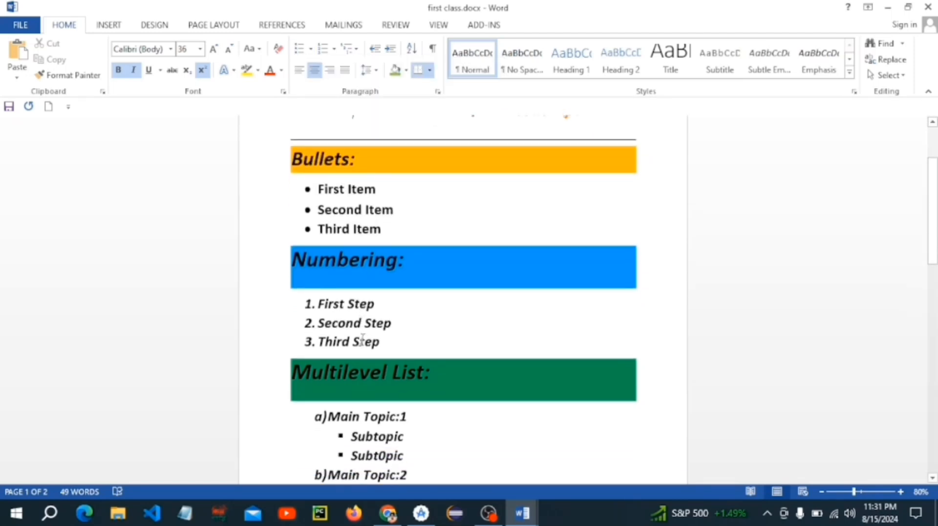
scroll(370, 336, down, 4)
scroll(370, 318, up, 3)
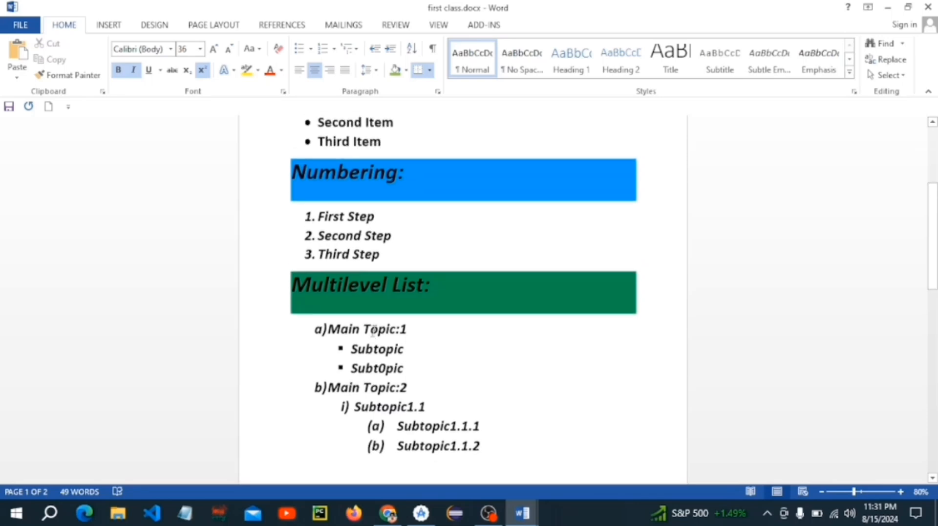
scroll(370, 309, up, 2)
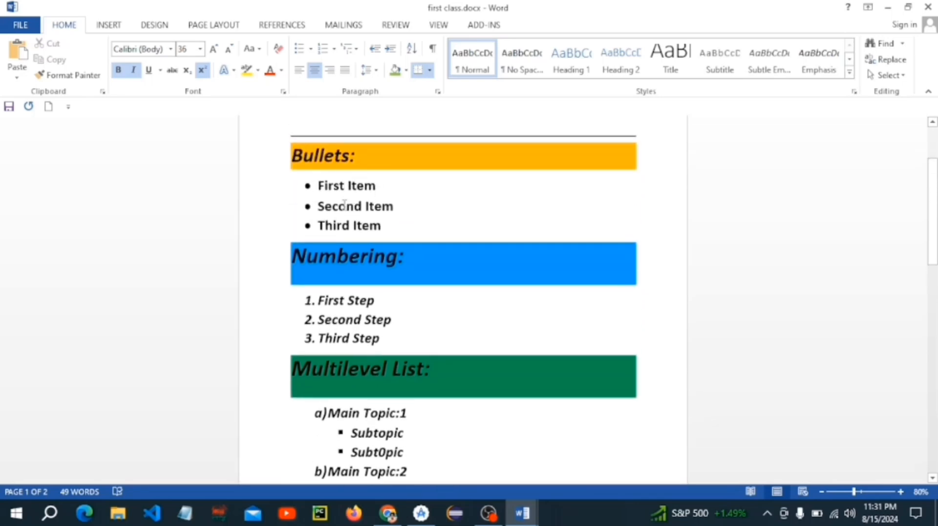
scroll(329, 284, down, 1)
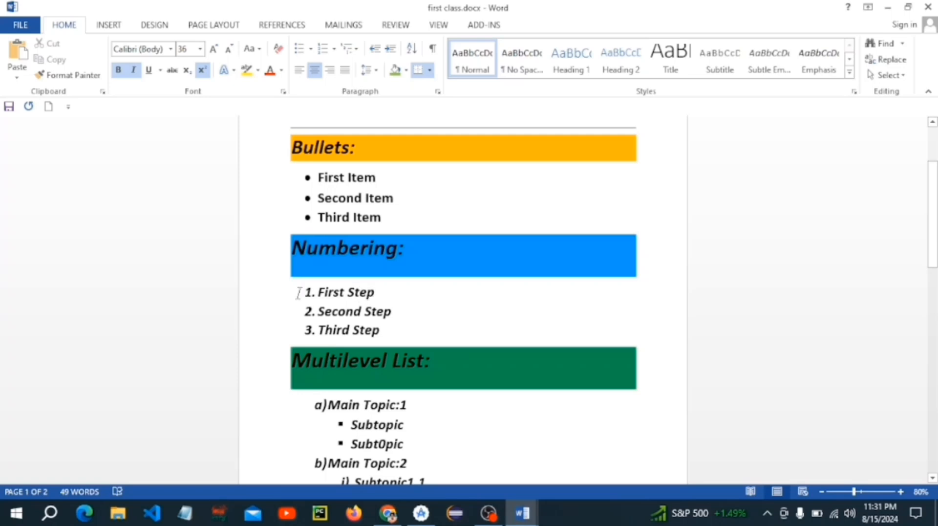
scroll(314, 321, down, 3)
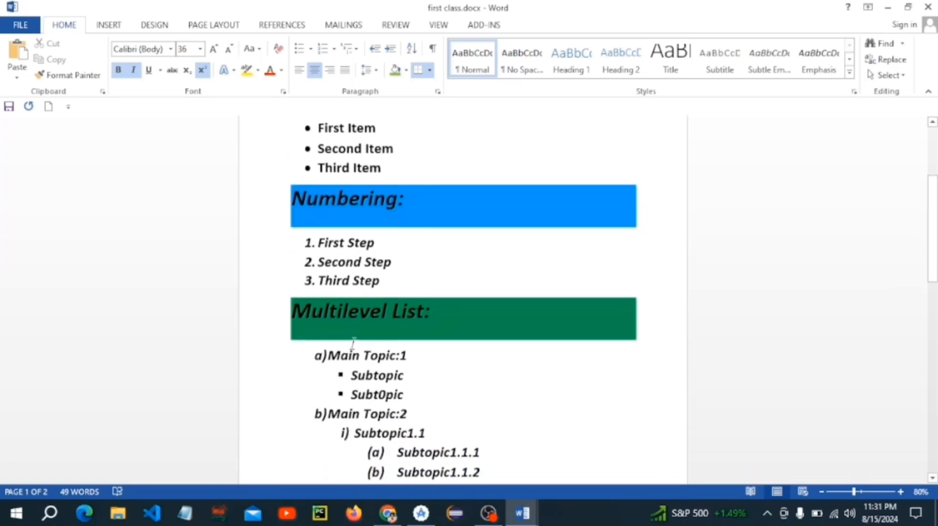
scroll(338, 370, down, 2)
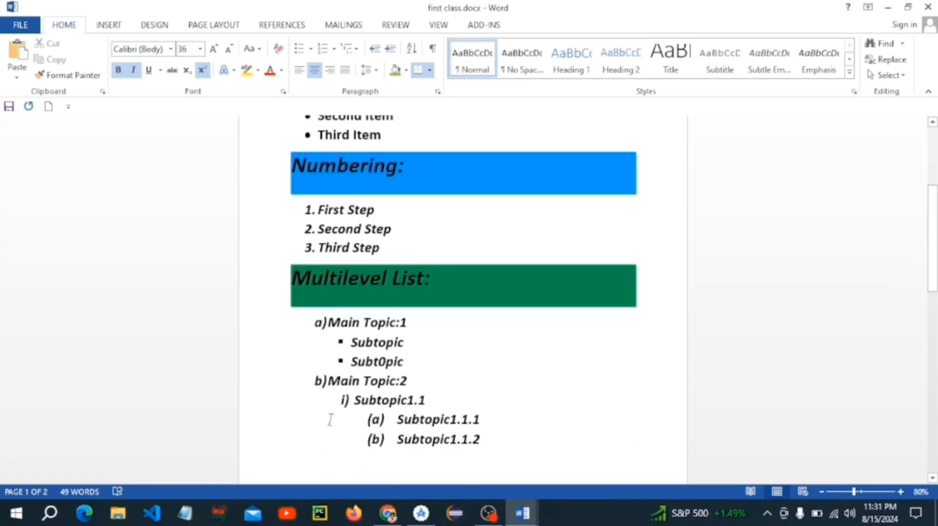
scroll(355, 408, down, 6)
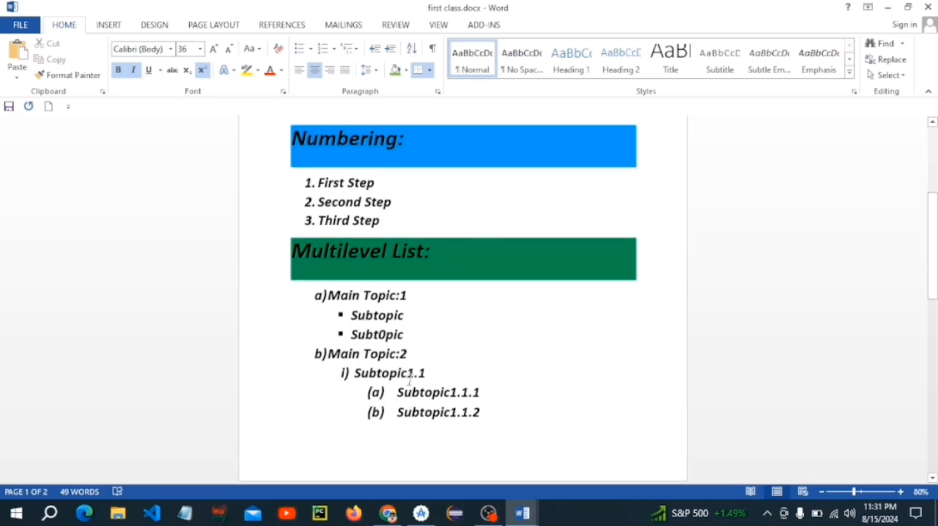
scroll(397, 380, up, 3)
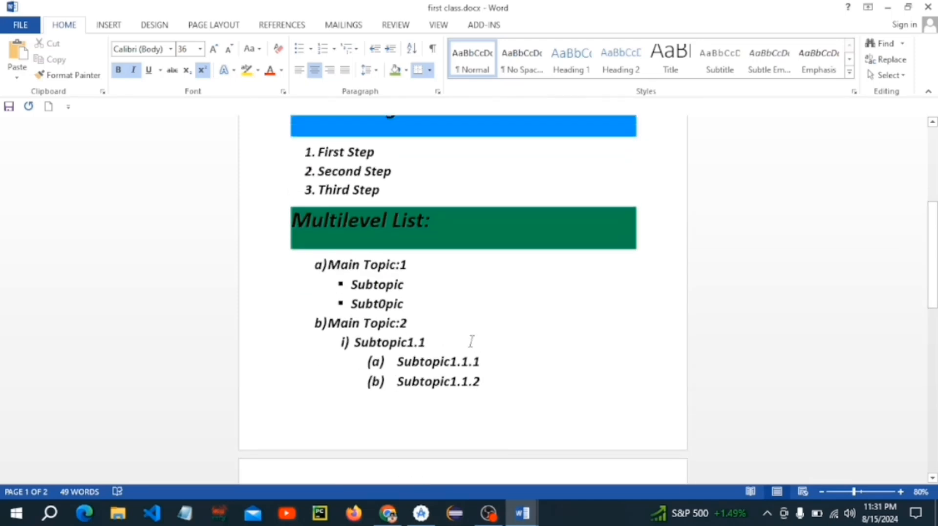
scroll(343, 301, up, 8)
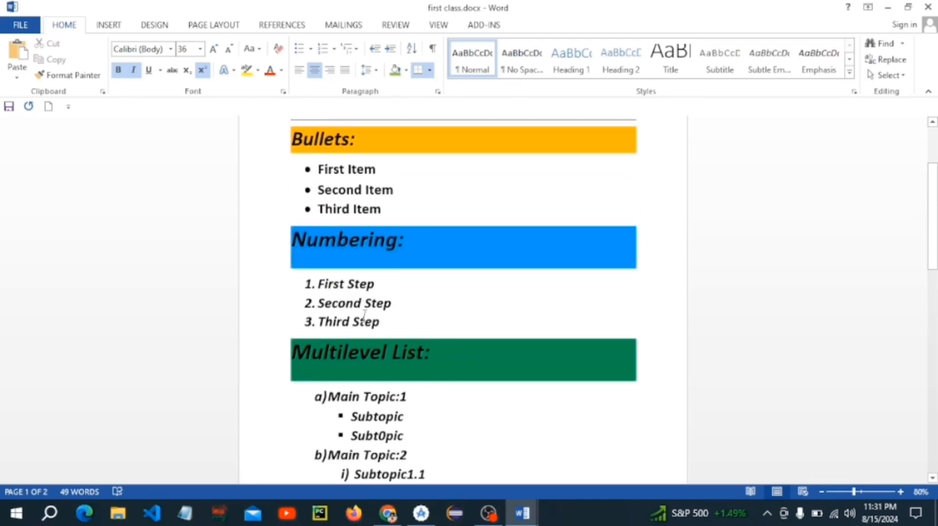
scroll(425, 384, down, 2)
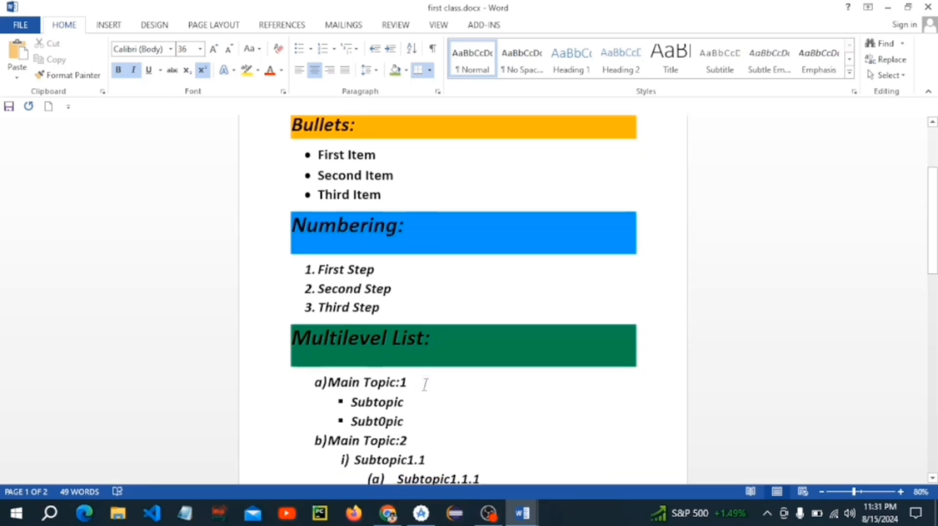
scroll(345, 288, up, 3)
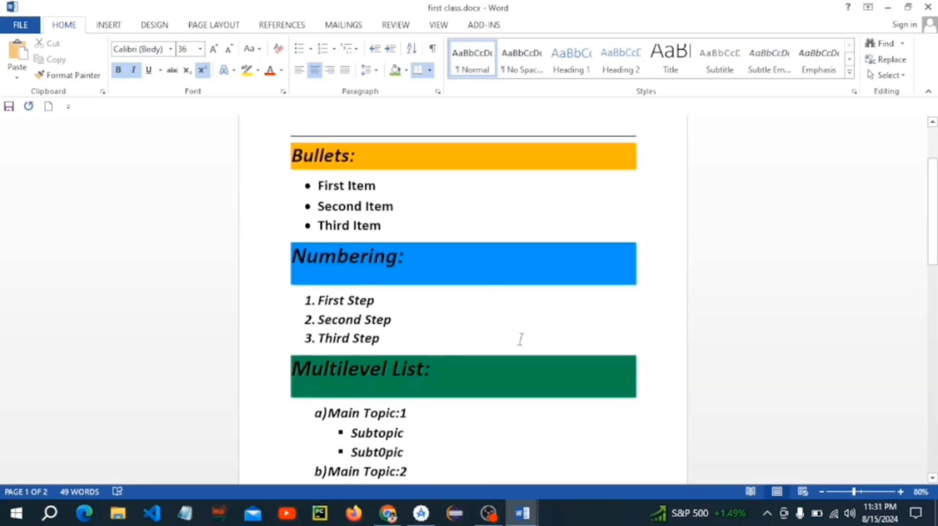
Step: Switch to Document2 and number the lines from Clipboard to Editing as a 1., 2., 3. list
mouse_move(521, 513)
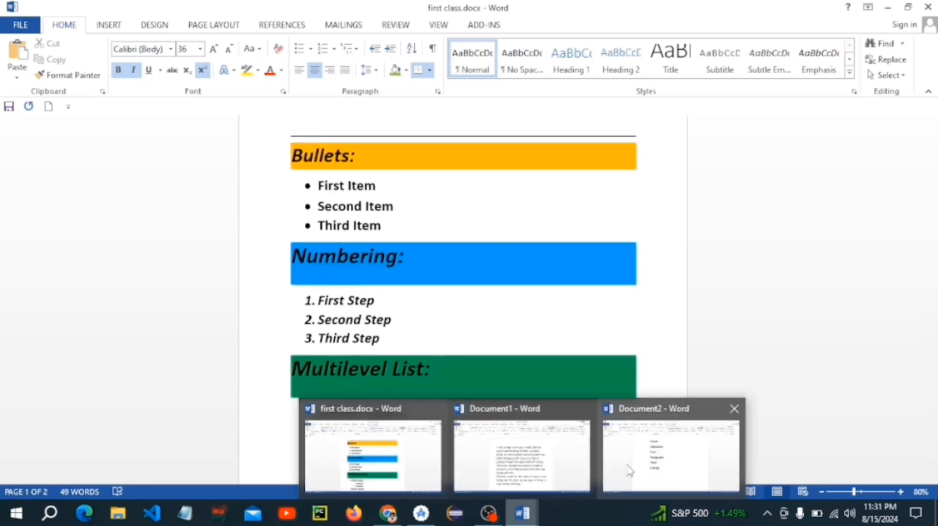
click(677, 454)
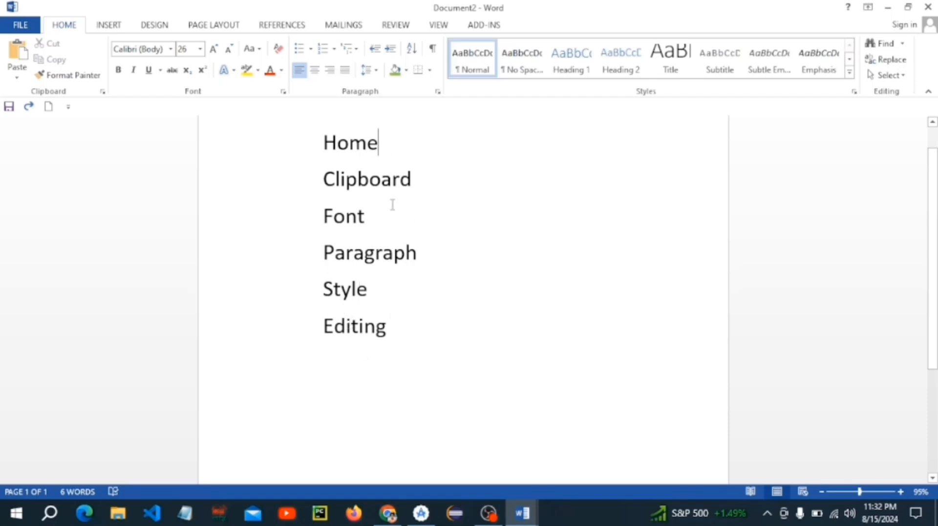
drag(394, 327, 319, 186)
click(308, 110)
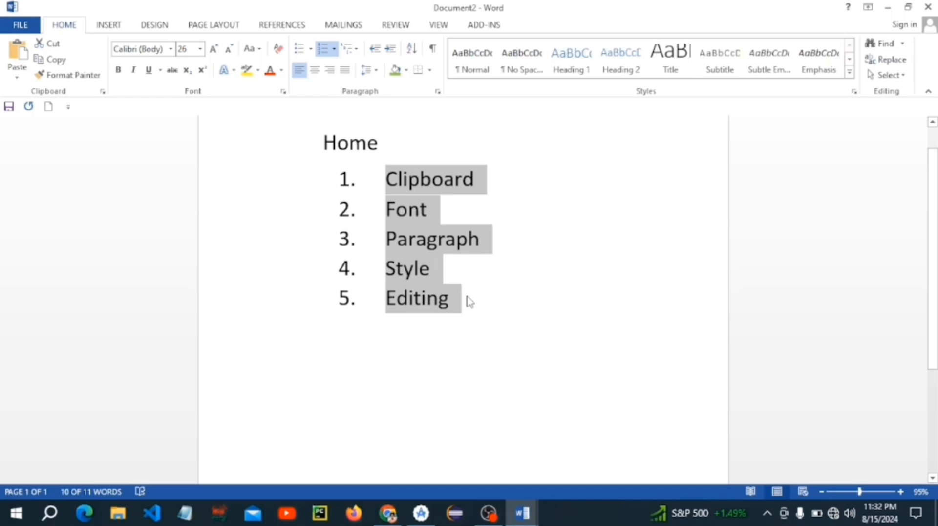
Step: Try round, four-diamond and square bullets on the list from Clipboard to Editing
click(298, 49)
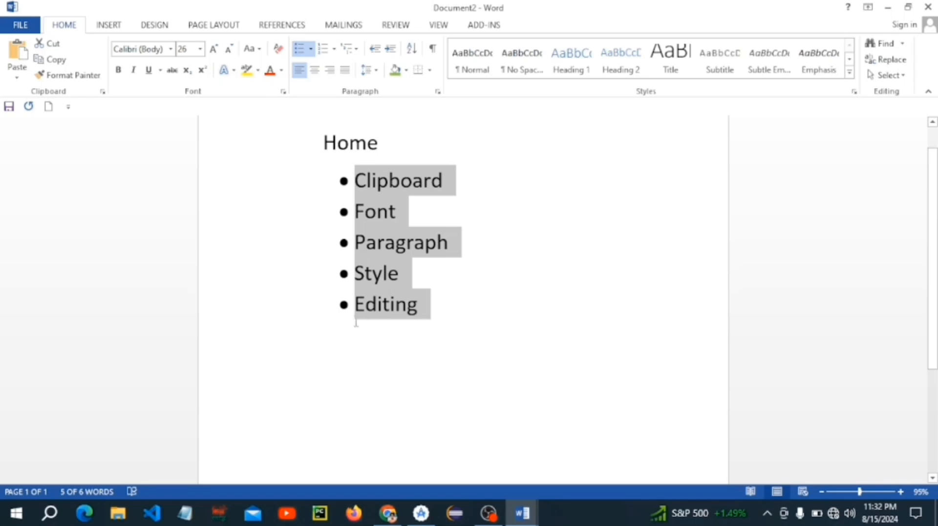
click(310, 49)
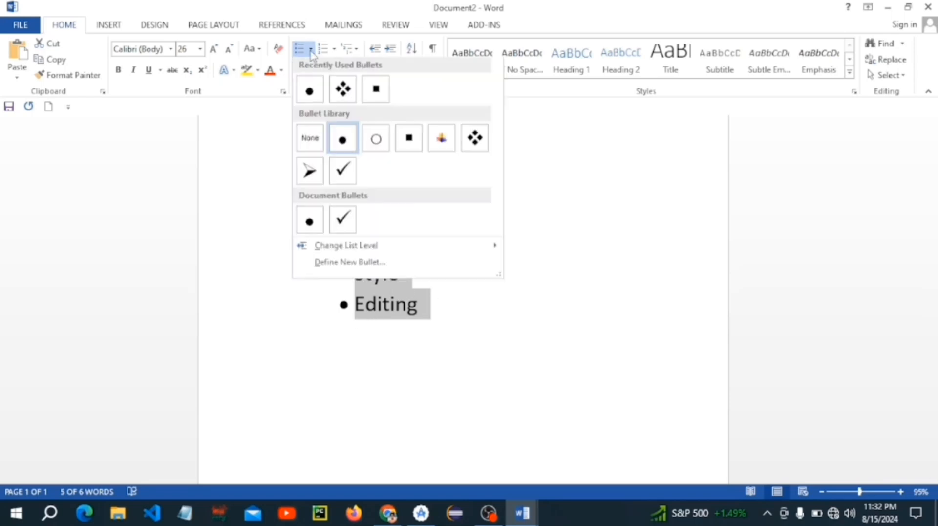
click(476, 141)
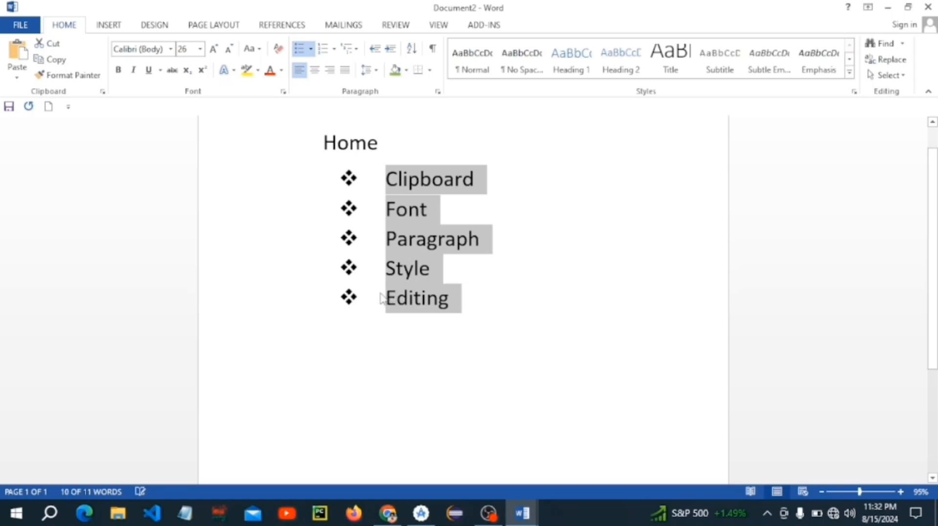
click(311, 49)
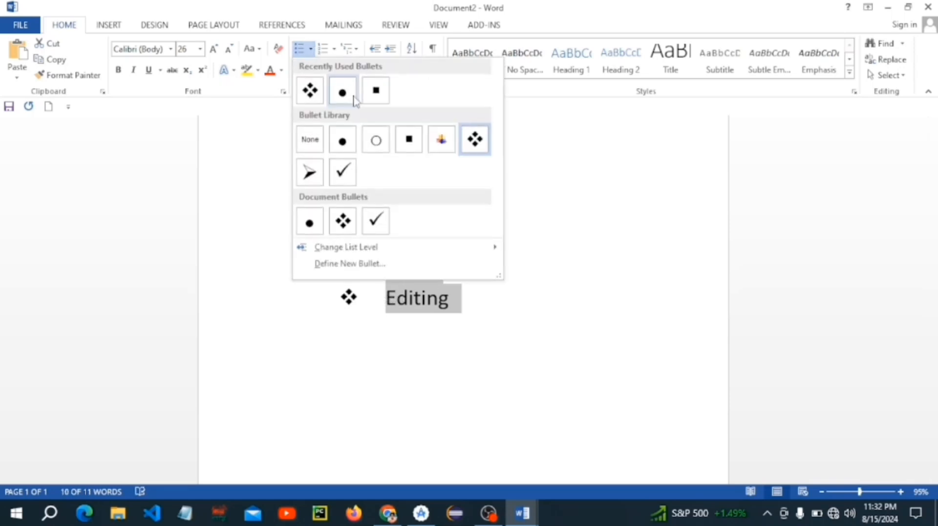
click(403, 146)
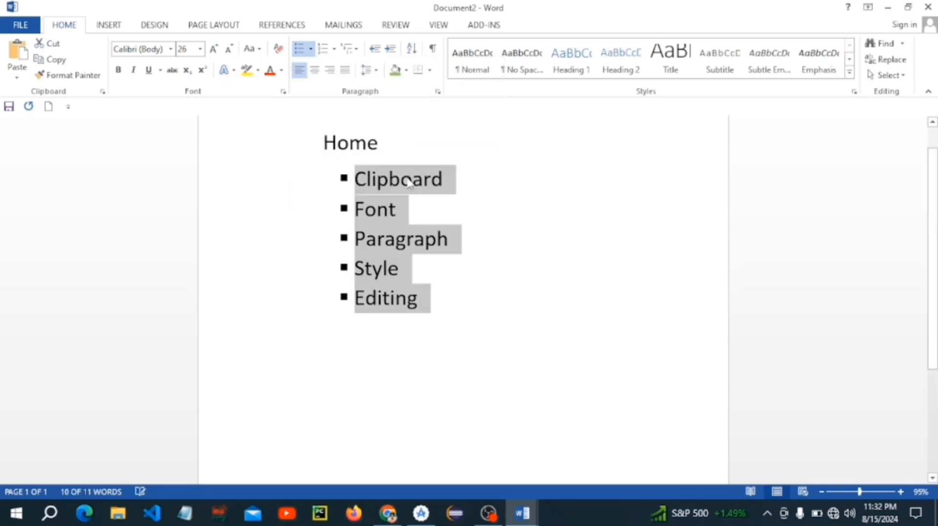
Step: Try the a., b., c. and i., ii., iii. number formats on the list from Clipboard to Editing
click(334, 49)
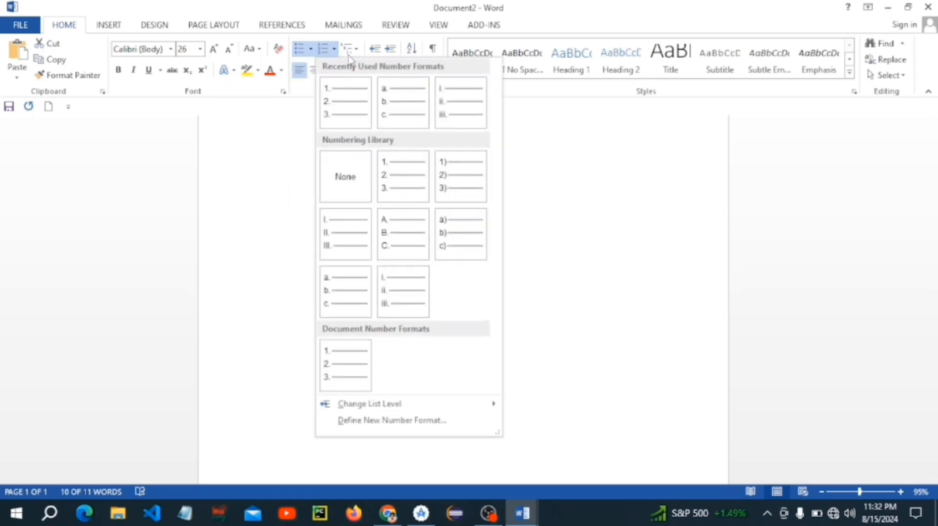
click(351, 283)
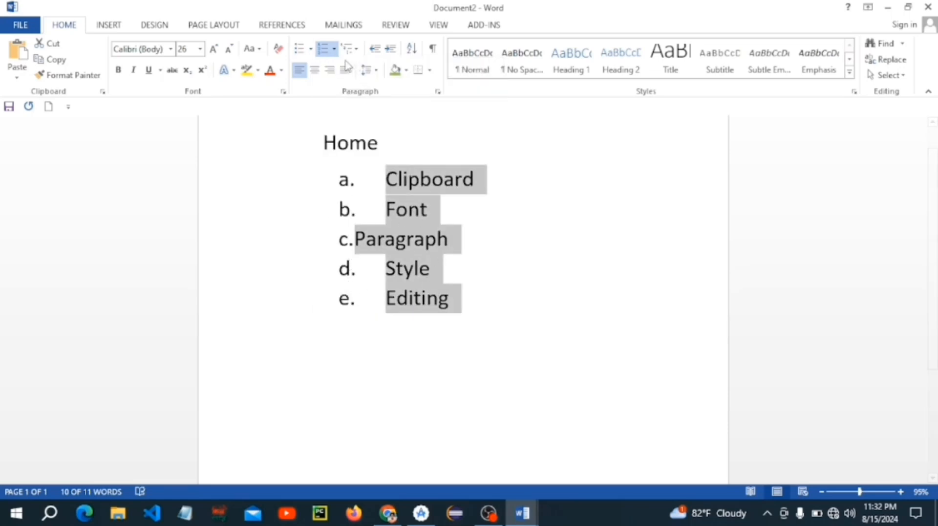
click(334, 49)
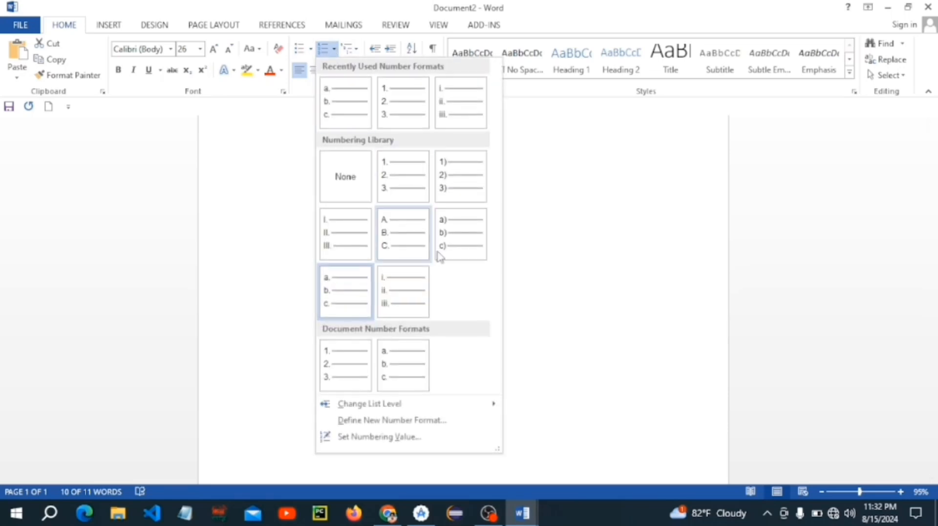
click(409, 293)
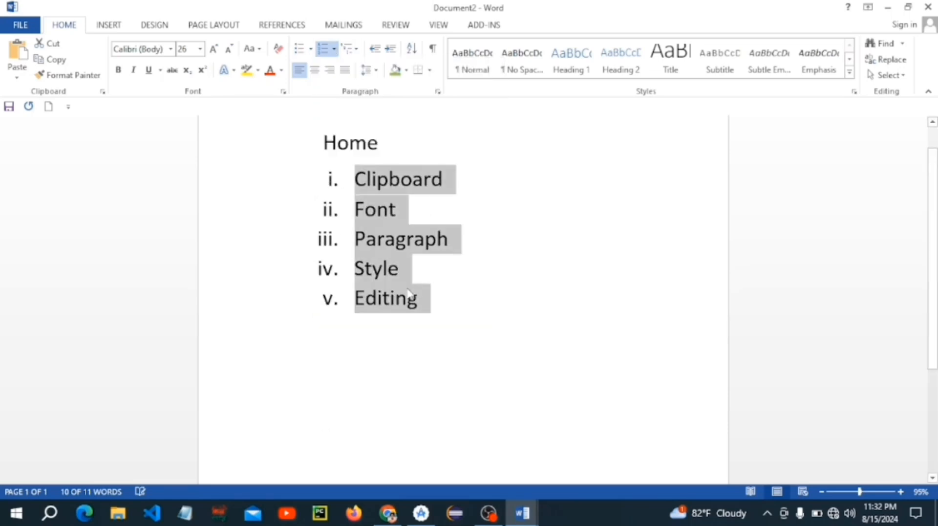
Step: Apply the 1., 2., 3. number format to the list from Clipboard to Editing and deselect it
click(334, 49)
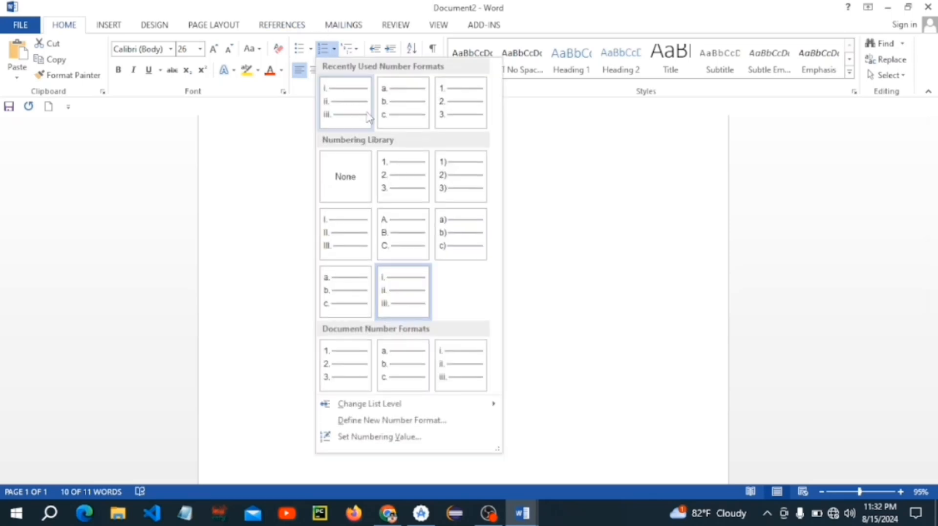
click(446, 113)
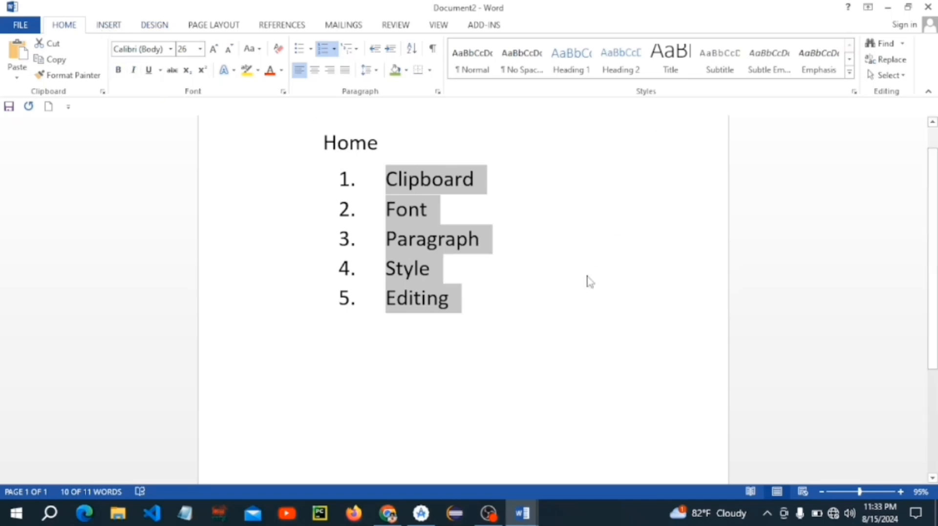
click(487, 313)
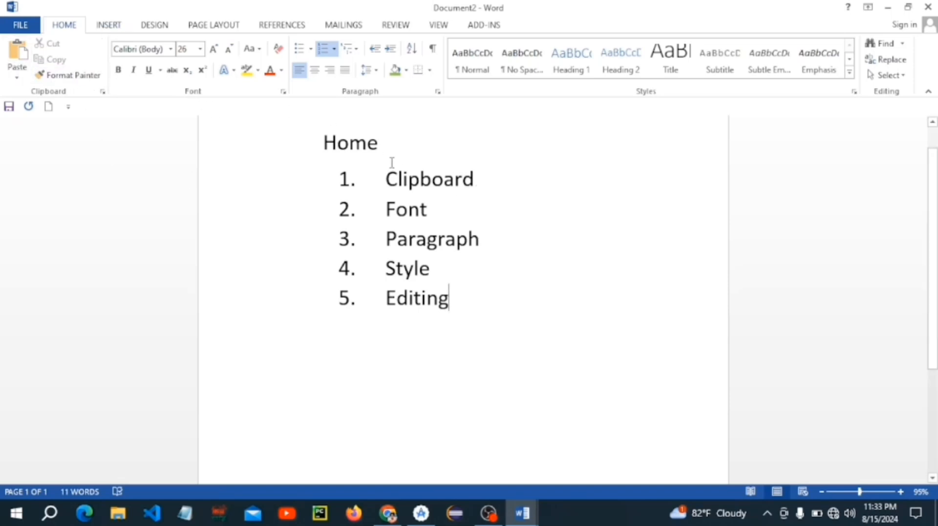
Step: Add the second-level items "Cut" and "copy" under Clipboard in the numbered list
click(473, 174)
key(Return)
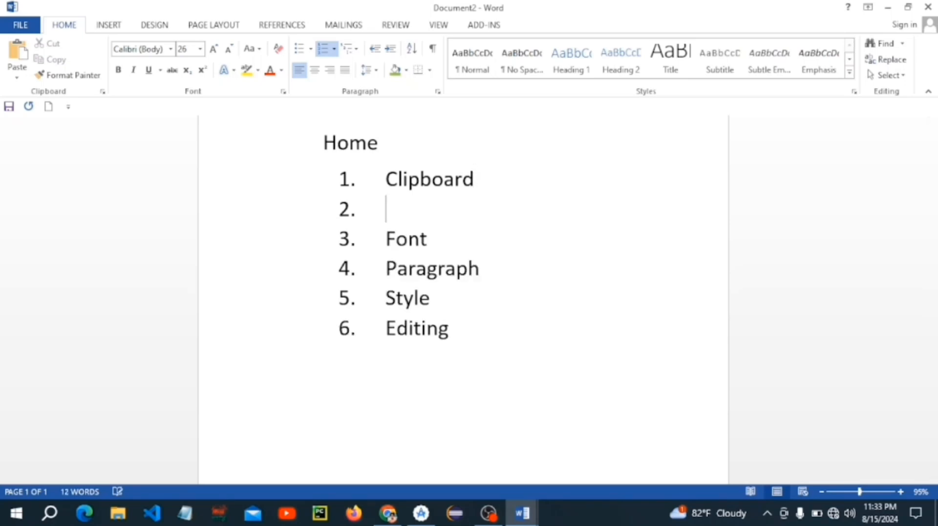
key(Tab)
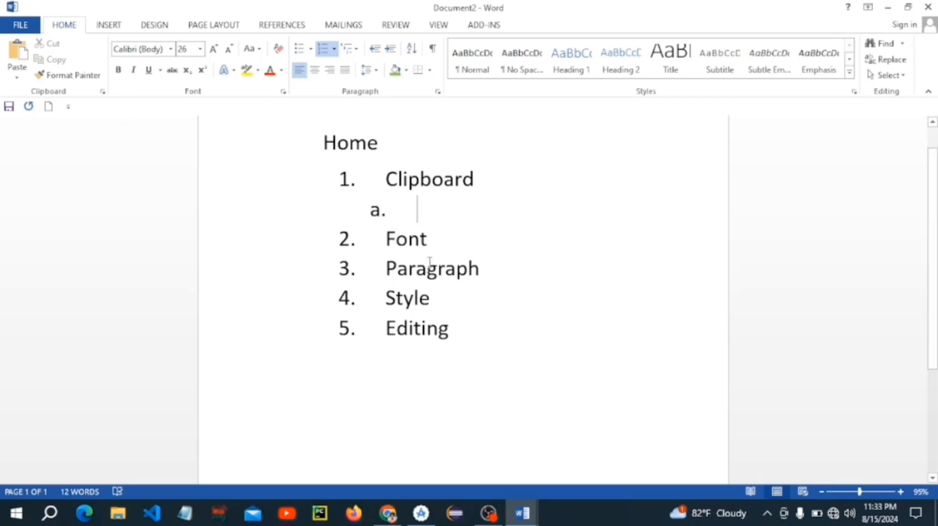
text(cut)
key(Return)
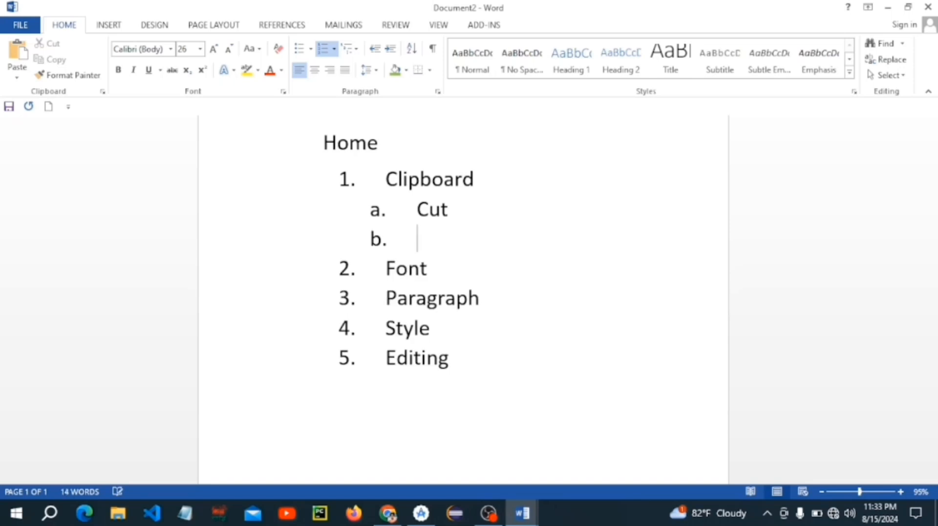
text(copy)
Step: Add the second-level item "Bolt" under Font in the numbered list
click(438, 270)
key(Return)
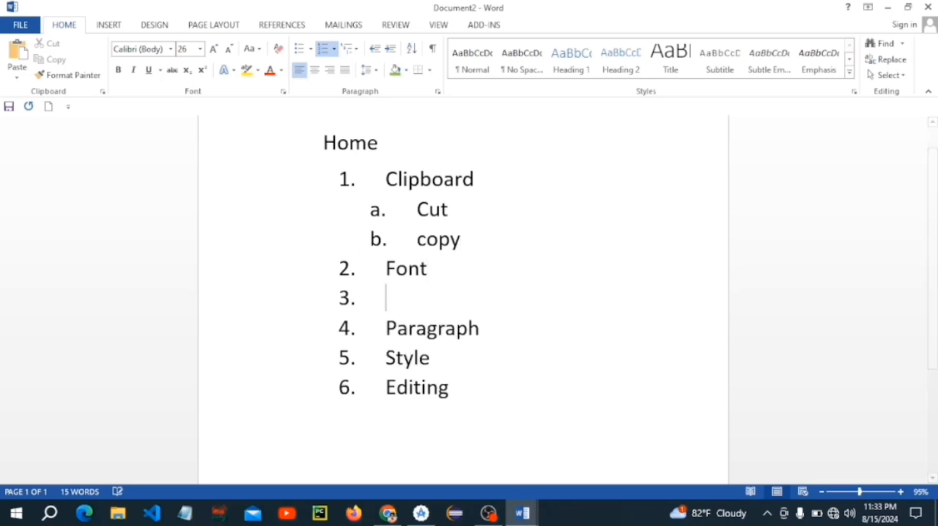
key(Tab)
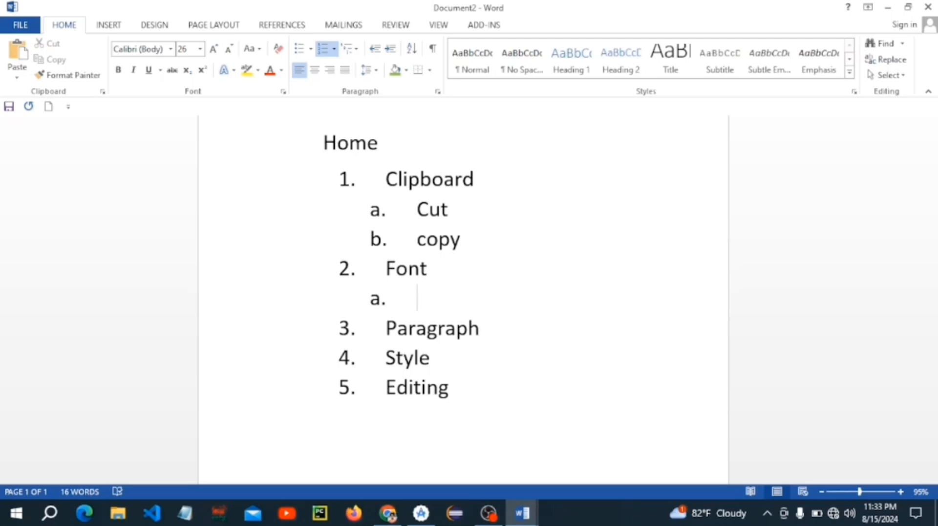
text(bolt)
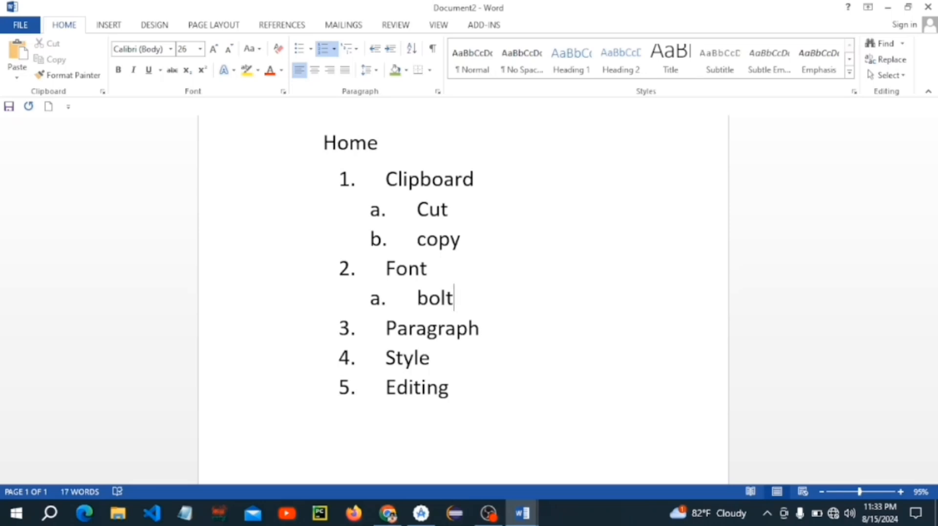
Step: Add the third-level item "Ctrl+B=bolt" under Bolt
key(Return)
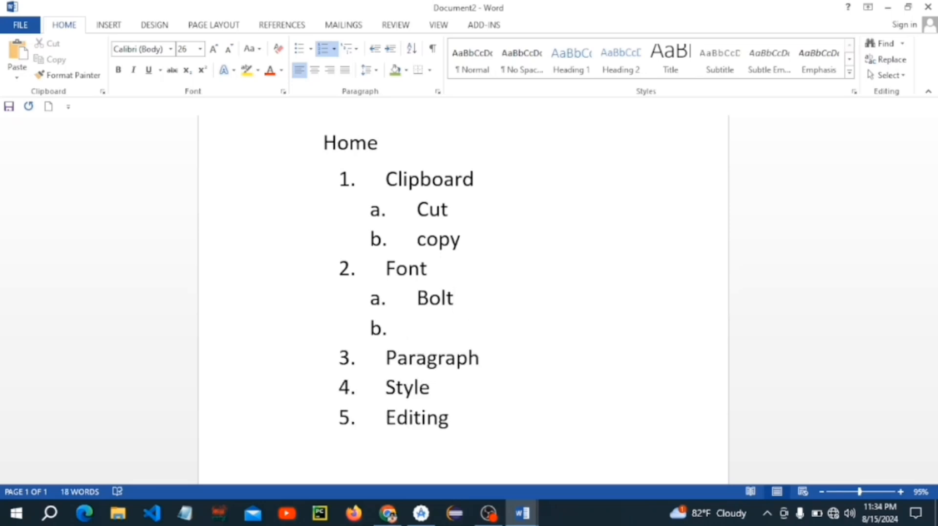
key(Tab)
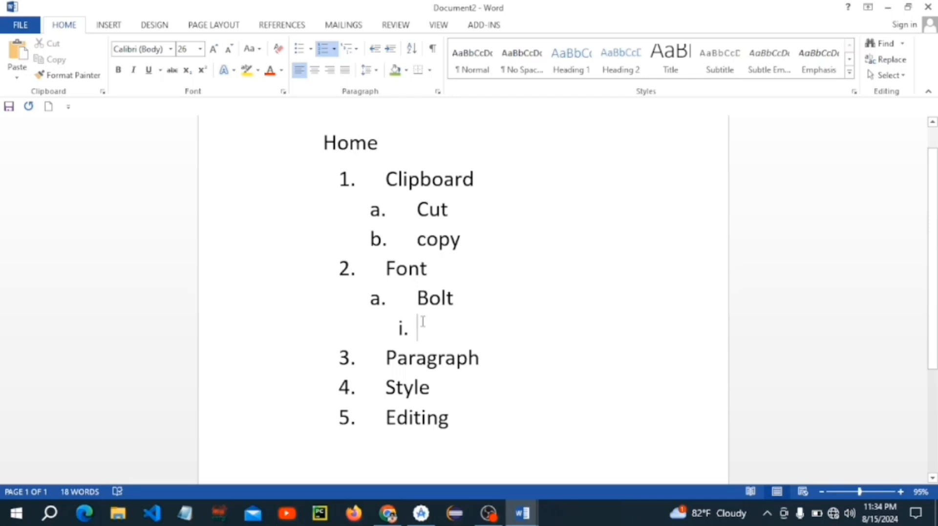
text(ctrl)
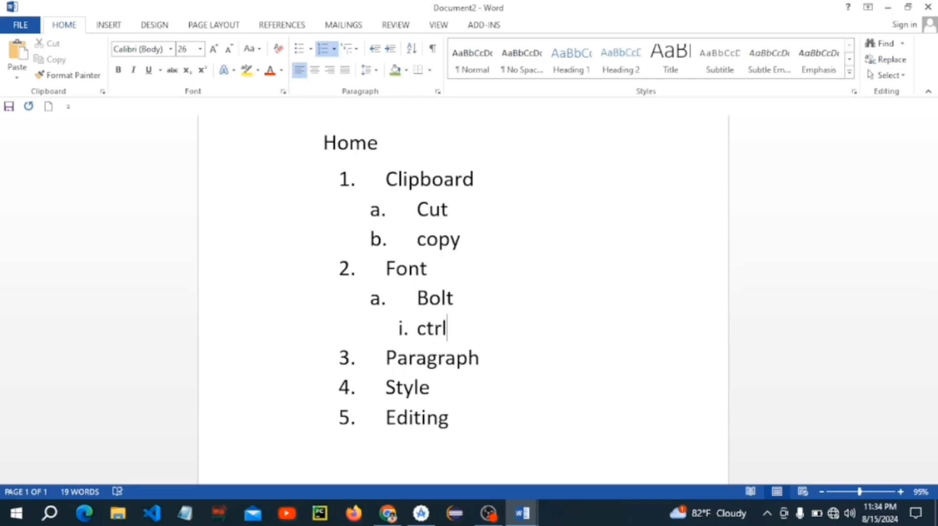
text(+)
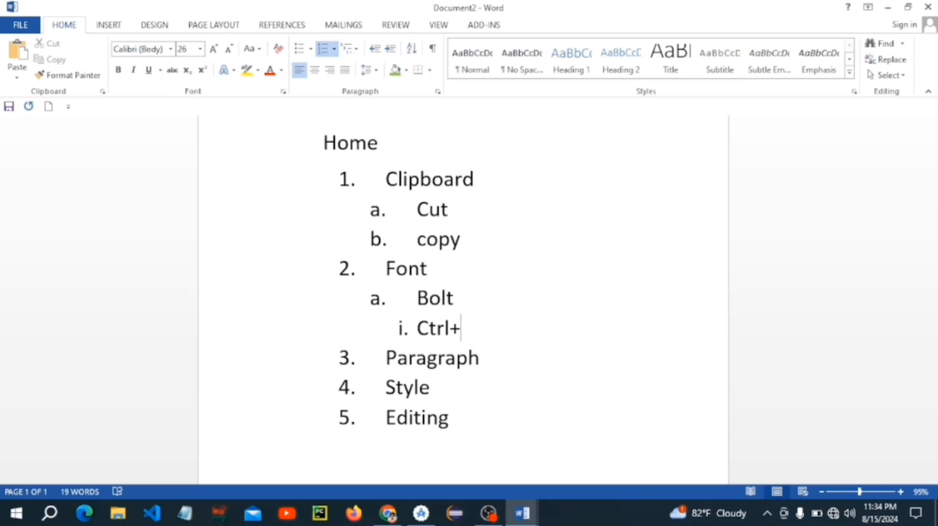
text(b)
key(BackSpace)
text(B=bolt)
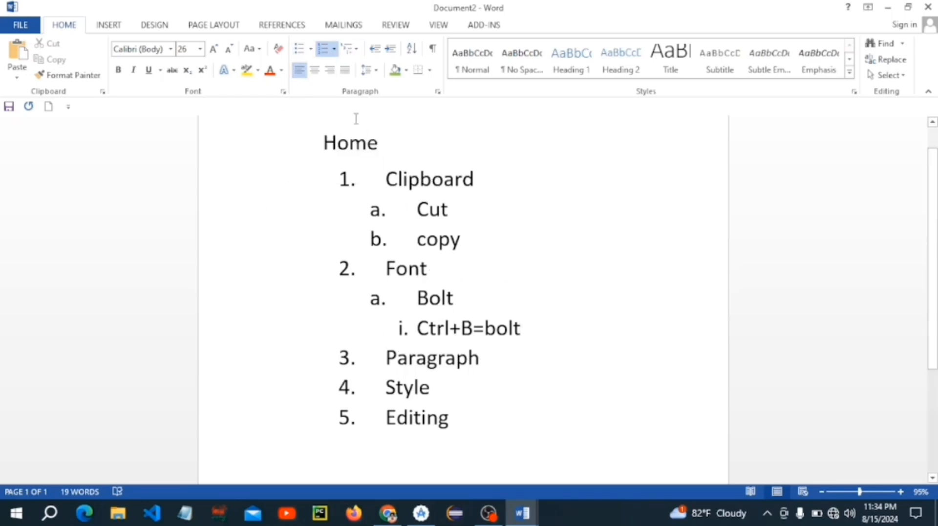
Step: Try the 1), a), i) multilevel format on the list and replace it with the four-diamond, arrow and square bullet format
click(347, 49)
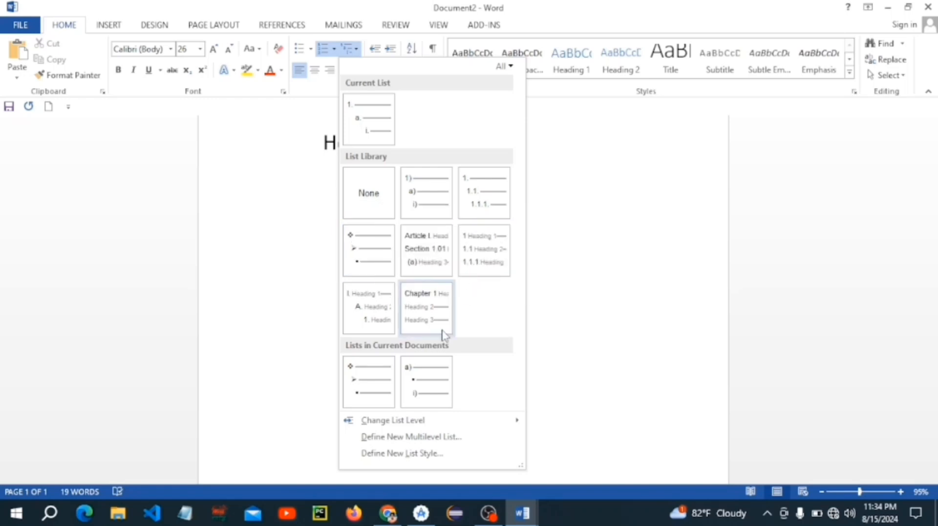
click(429, 213)
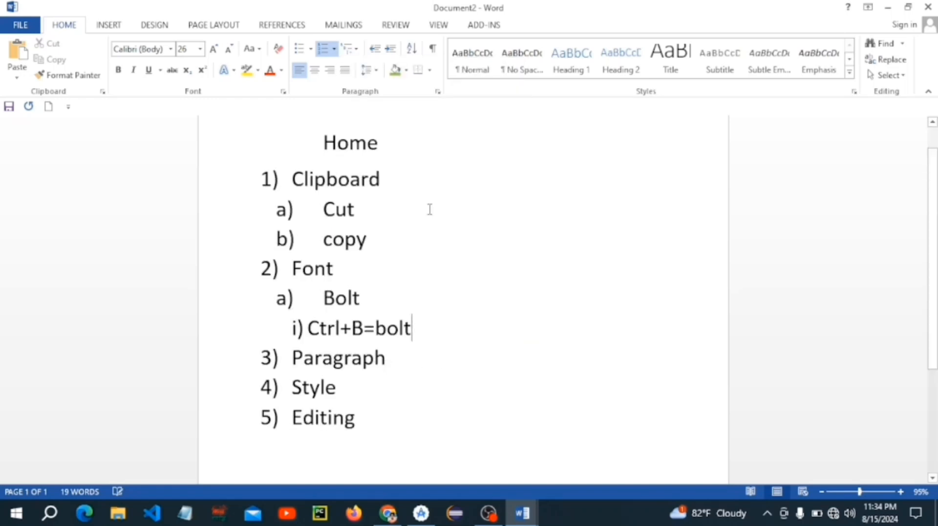
click(357, 50)
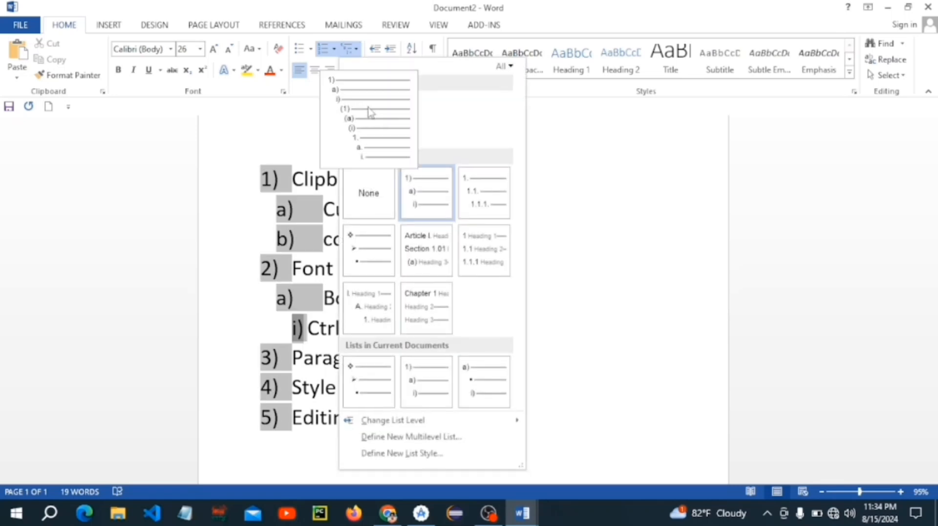
mouse_move(440, 412)
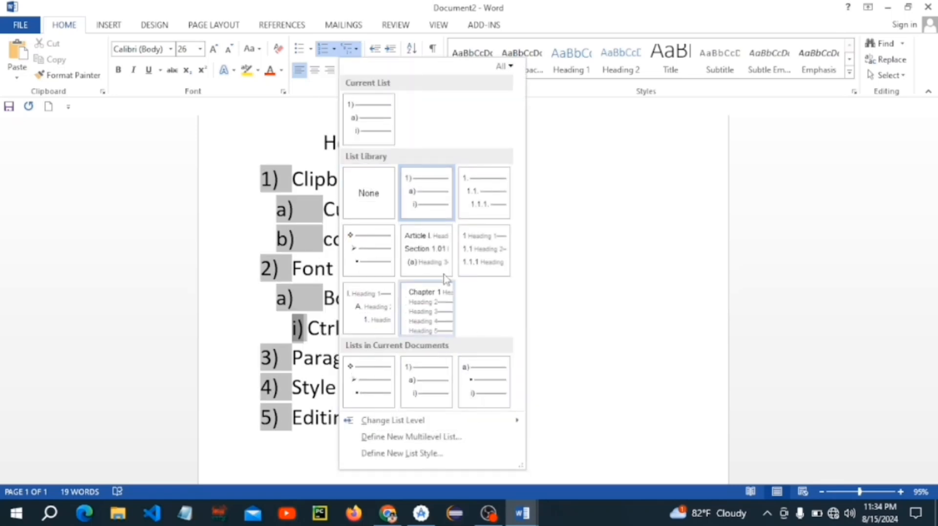
mouse_move(369, 271)
click(349, 246)
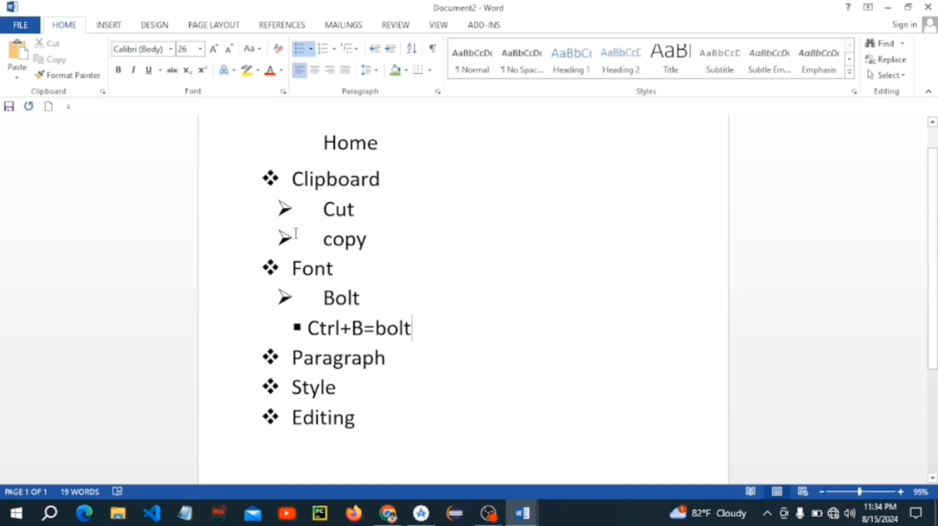
Step: Add an empty list item below Paragraph and demote it to the fourth-level round bullet
scroll(322, 232, up, 1)
scroll(326, 232, down, 3)
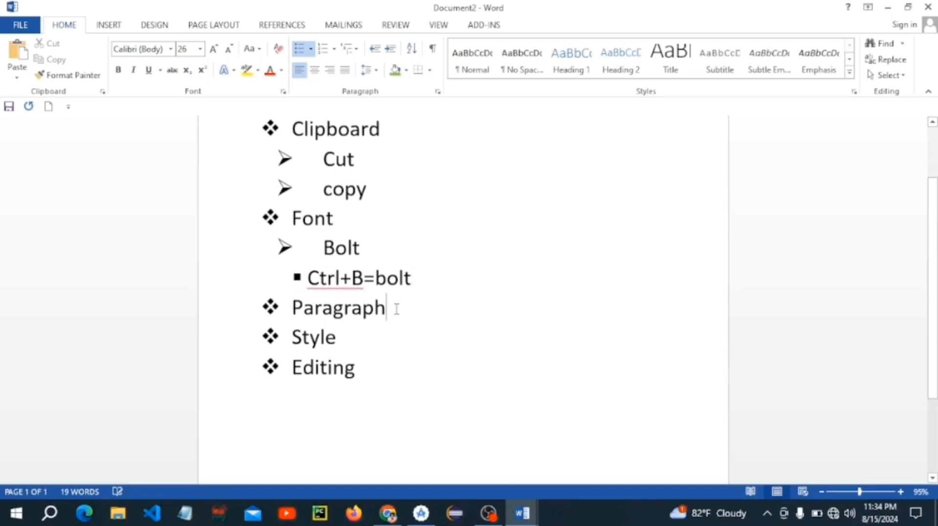
key(Return)
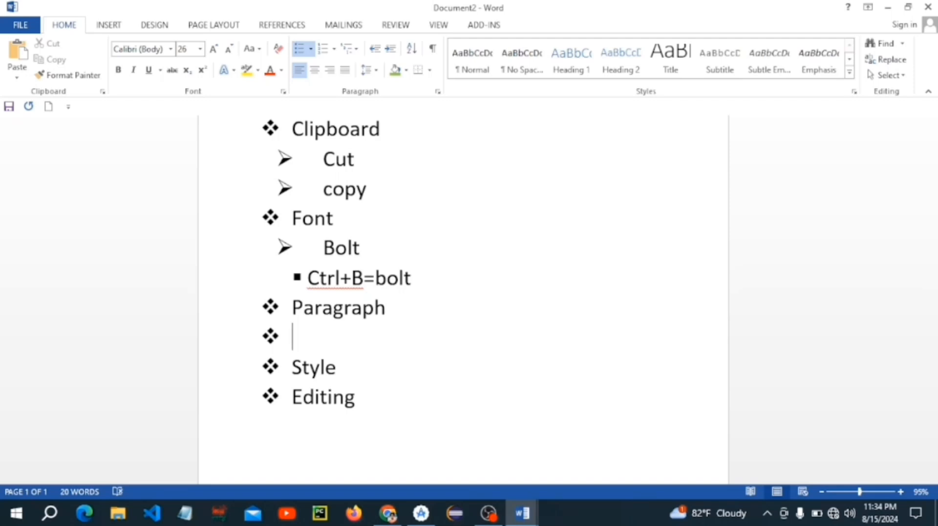
key(Tab)
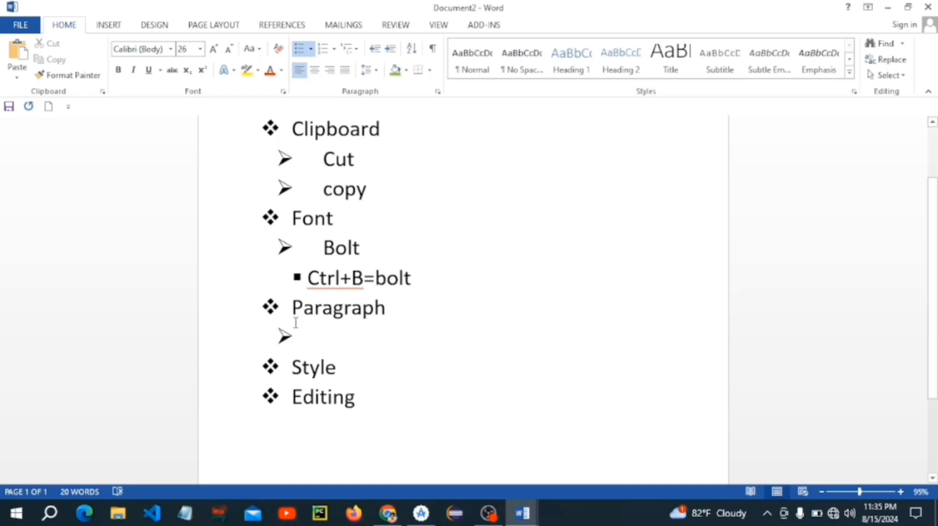
key(Tab)
key(Tab)
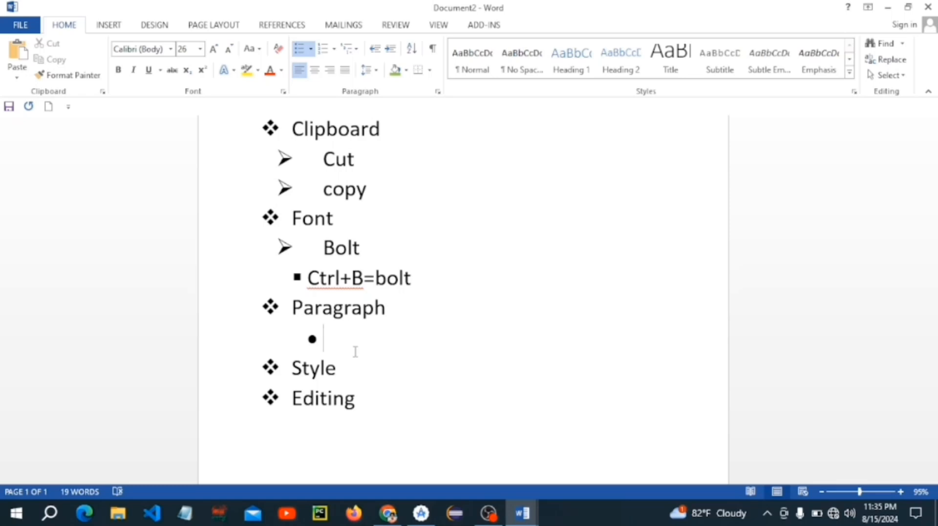
Step: Promote the empty item below Paragraph to the first level and demote it back to the fourth level
key(shift+Tab)
key(shift+Tab)
key(shift+Tab)
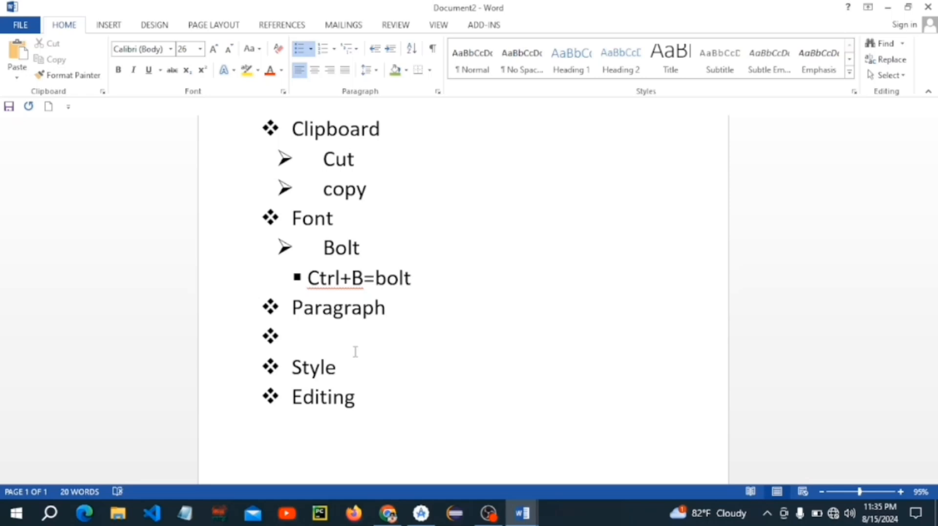
key(Tab)
key(Tab)
key(Tab)
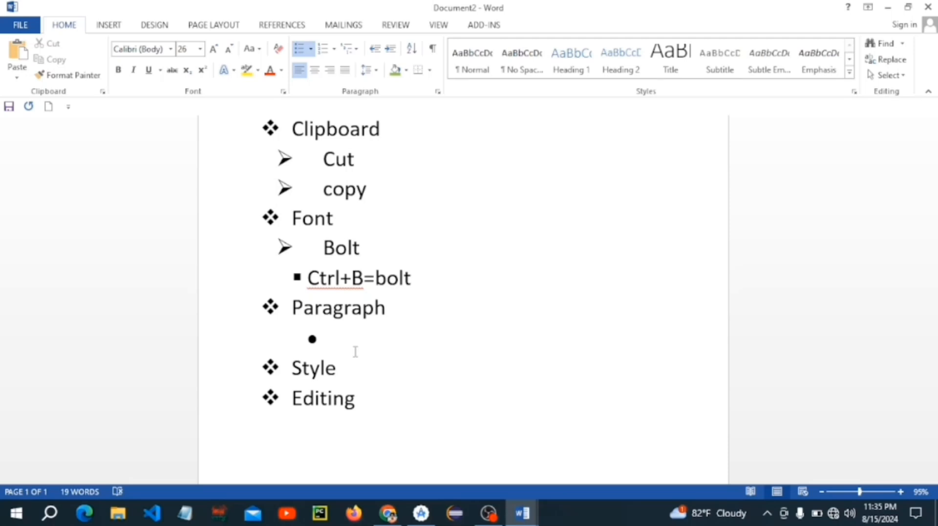
Step: Enter "Bullety" and "Sjkjkdjk" as two fourth-level items under Paragraph
text(bullety)
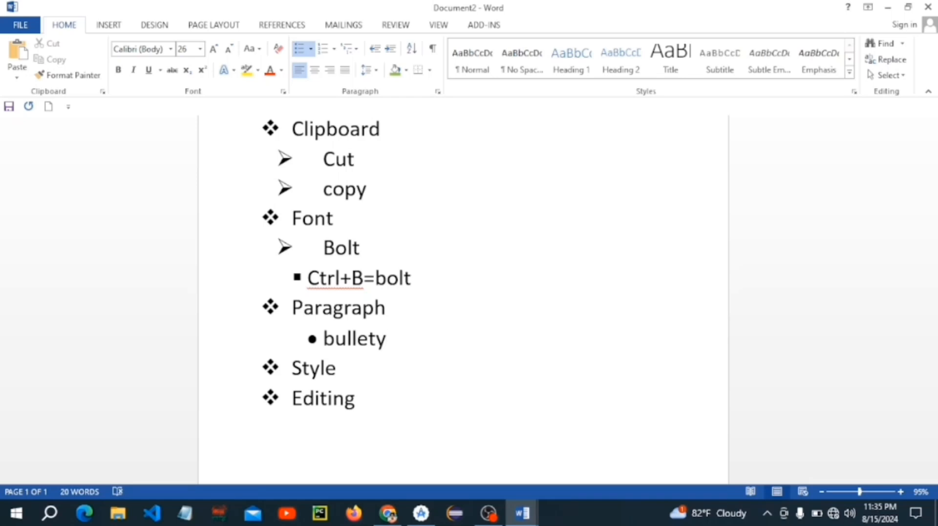
key(Return)
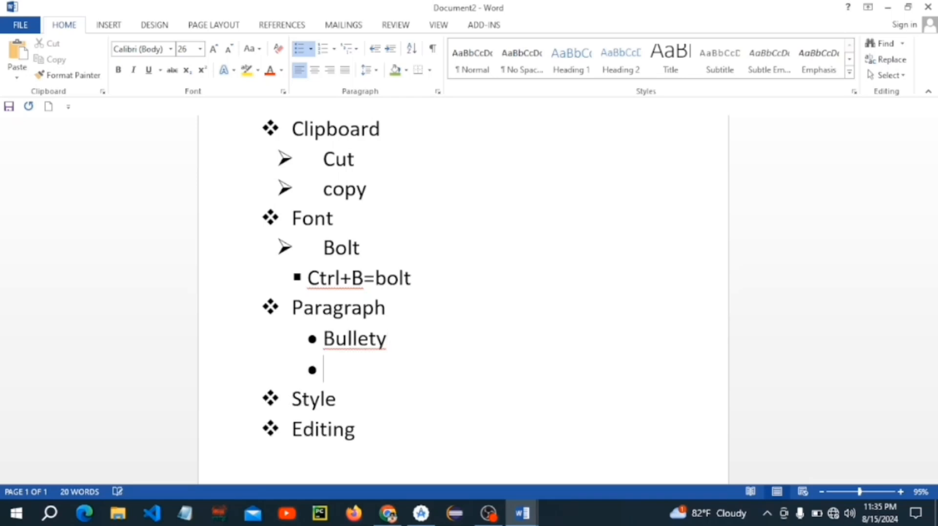
text(sjkjkdjk)
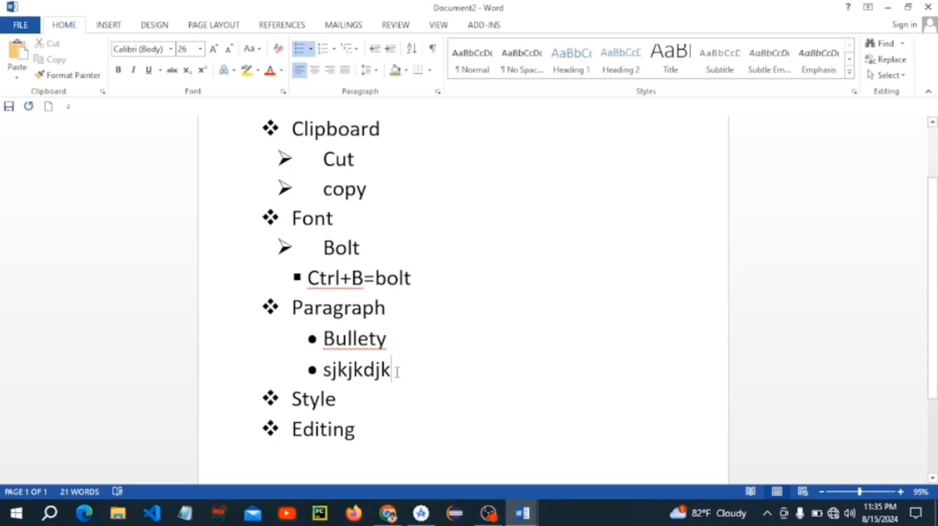
drag(393, 370, 373, 387)
click(413, 374)
Step: Add a fifth-level item with a person's first name under Sjkjkdjk, followed by an empty sixth-level item
key(Return)
key(Tab)
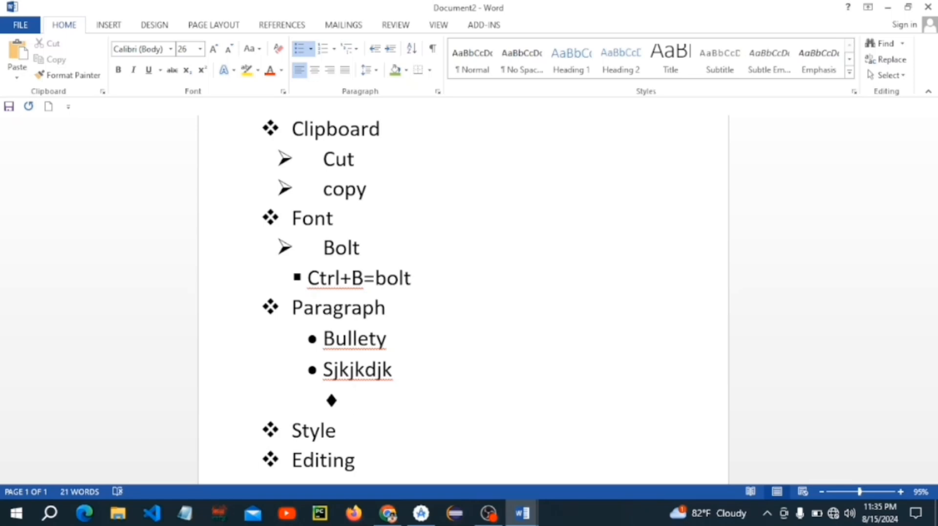
text(sohan)
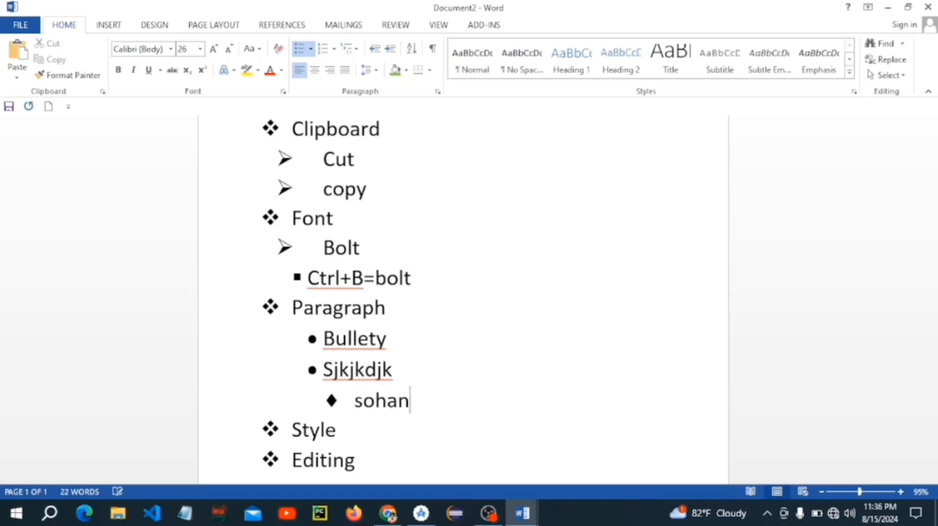
key(Return)
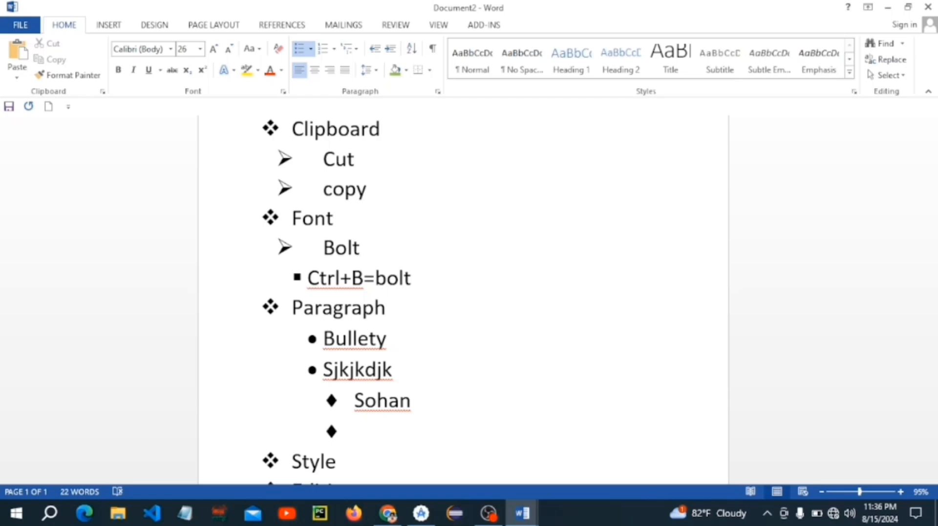
key(Tab)
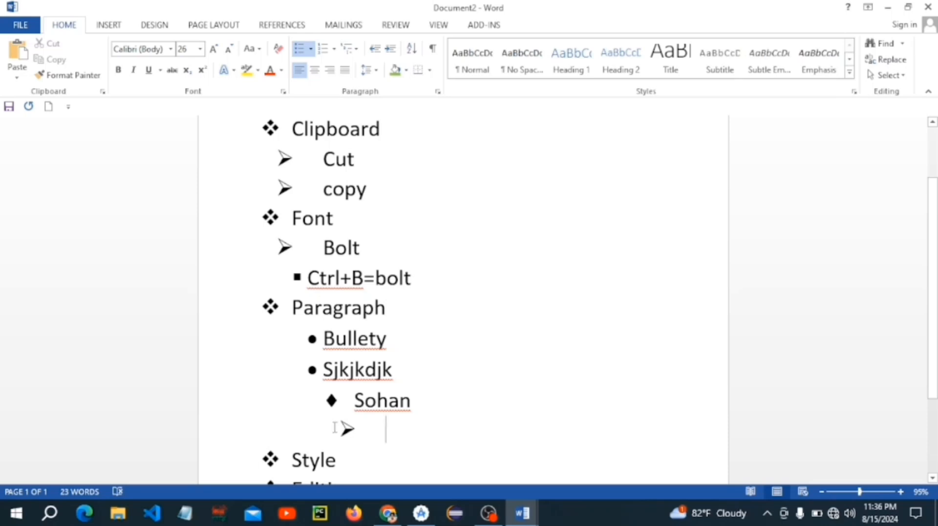
Step: Insert an empty first-level list item below Style
scroll(340, 425, down, 1)
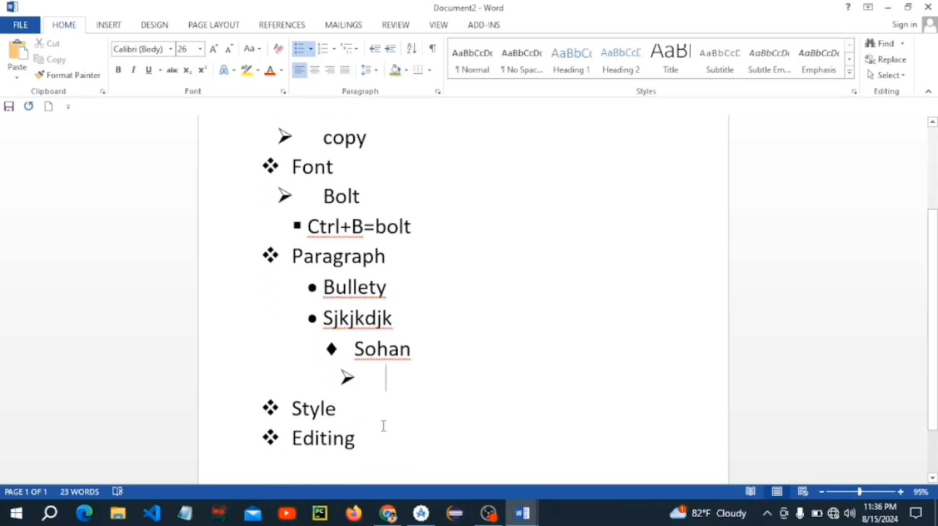
click(350, 409)
key(Return)
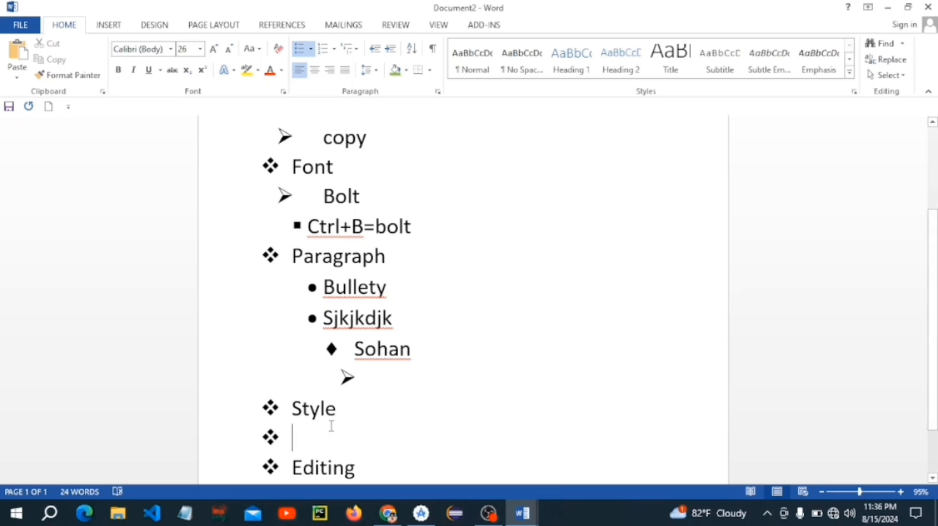
Step: Add the second-level items "Find", "Replace" and "select" under Editing
scroll(365, 464, down, 2)
click(360, 400)
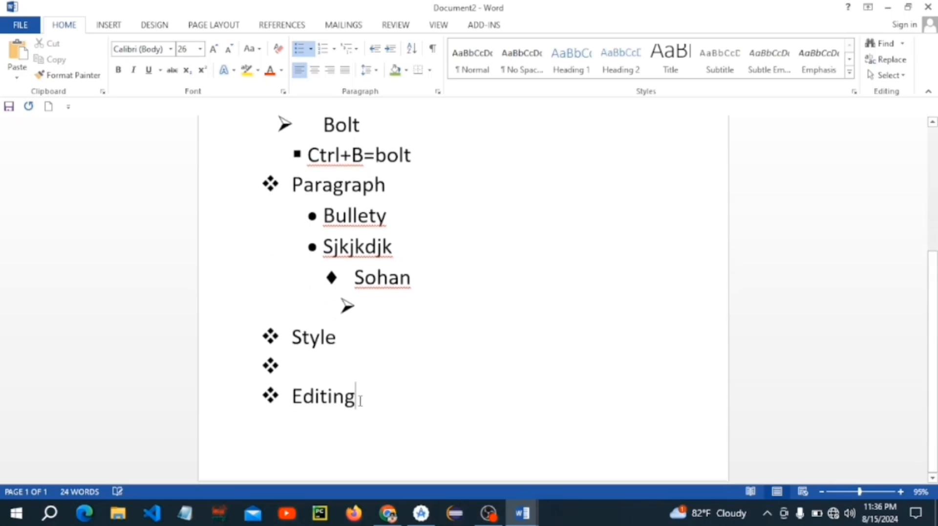
key(Return)
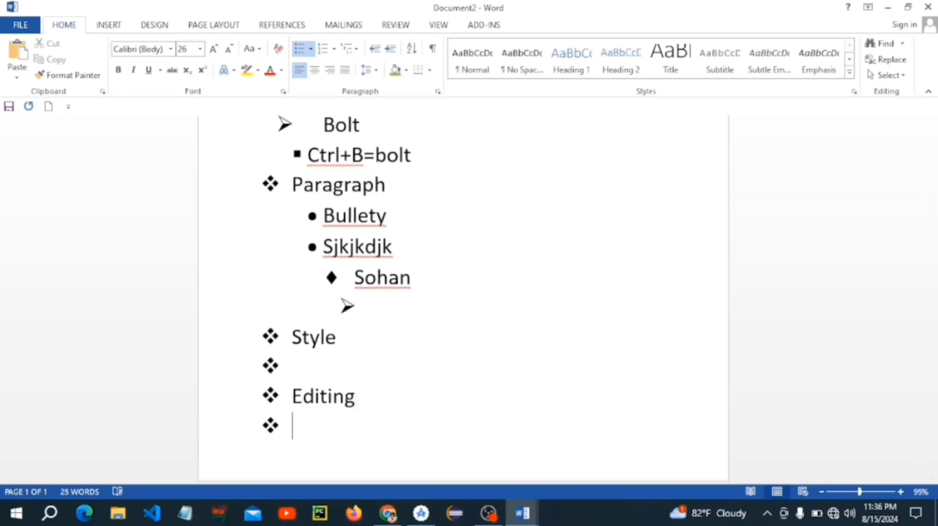
key(Tab)
text(find)
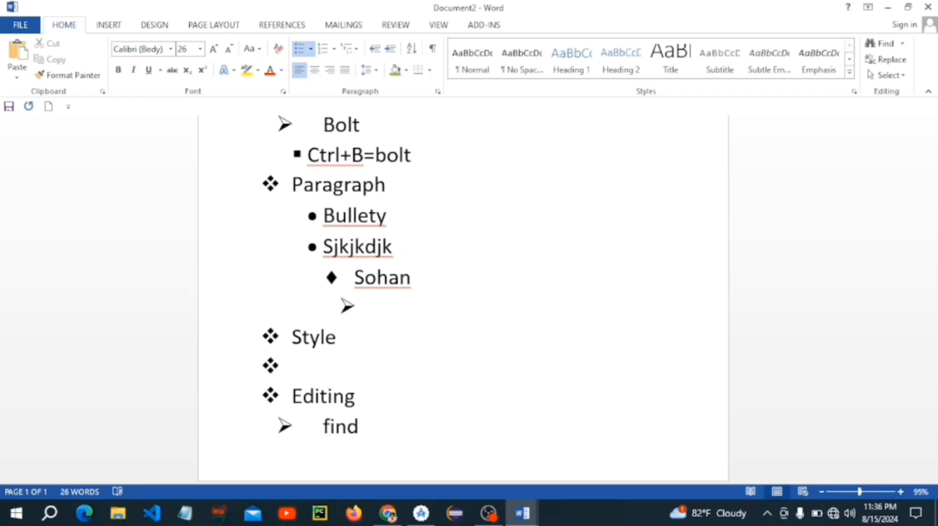
key(Return)
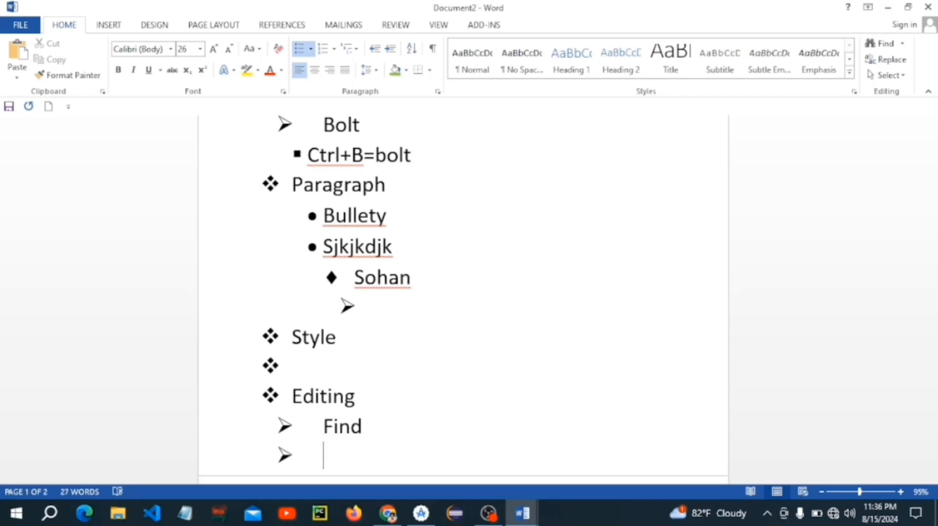
text(repla)
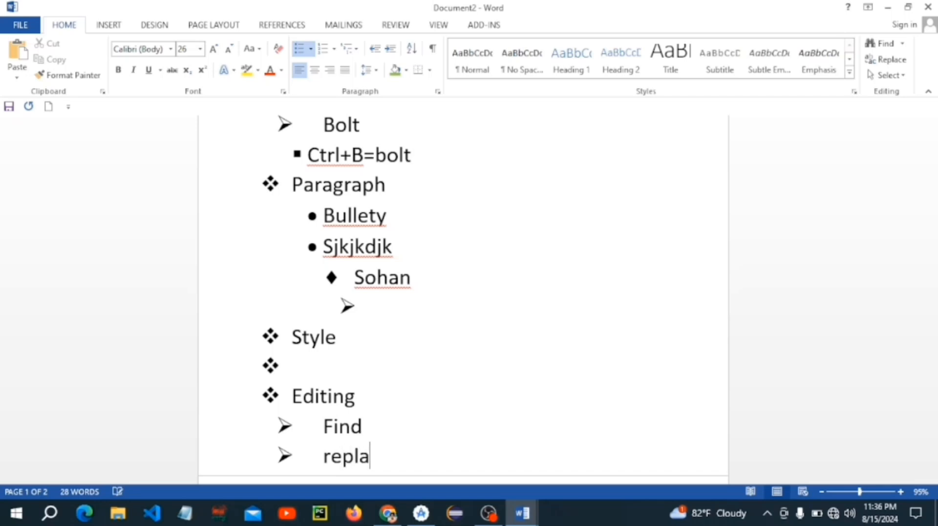
text(ce)
key(Return)
text(s)
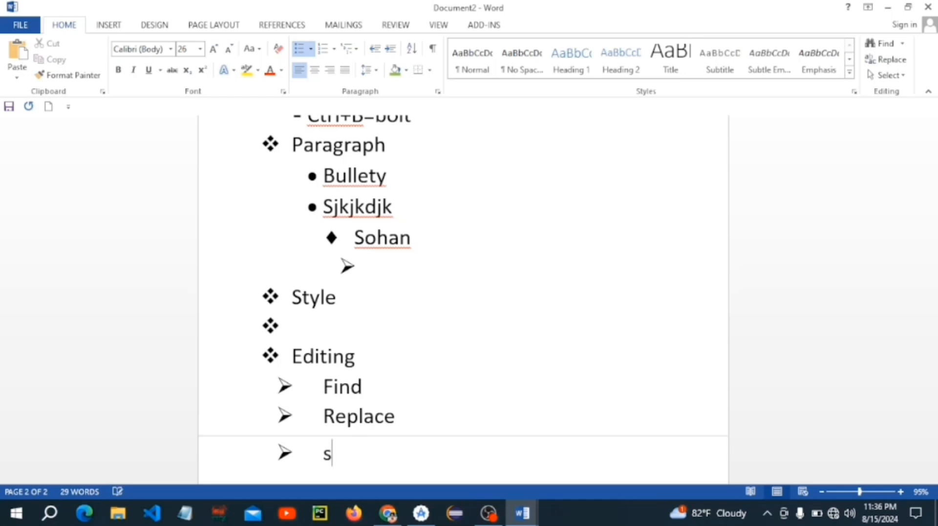
text(elect)
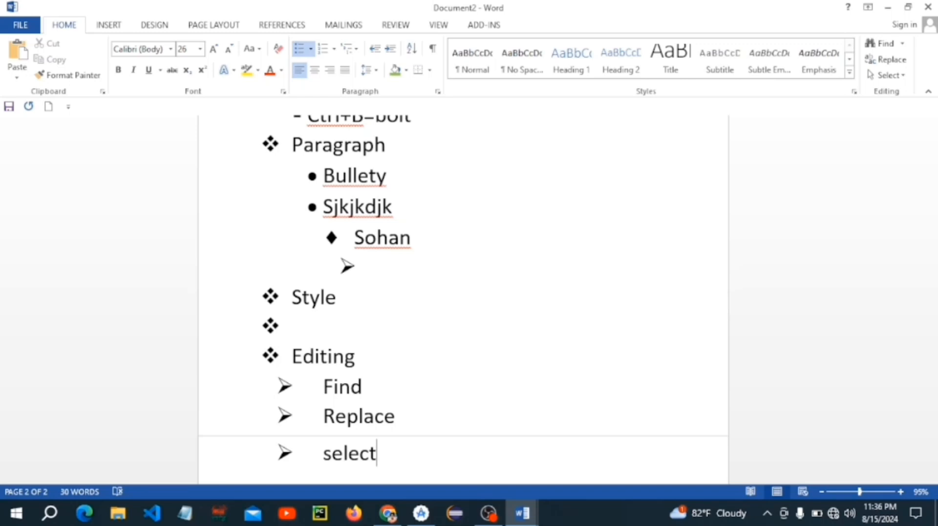
Step: Add the third-level item "CTRL+A=select" under Select in the Editing section of the list
scroll(439, 303, down, 1)
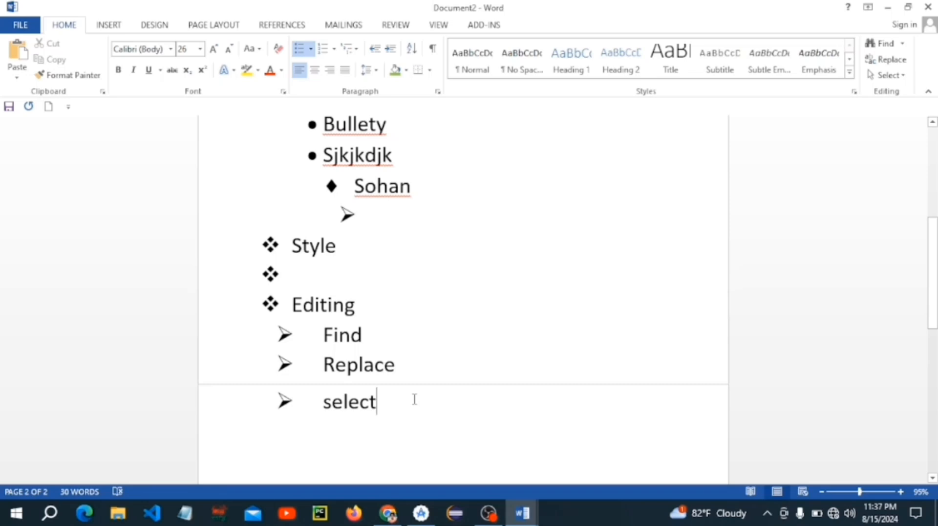
key(Return)
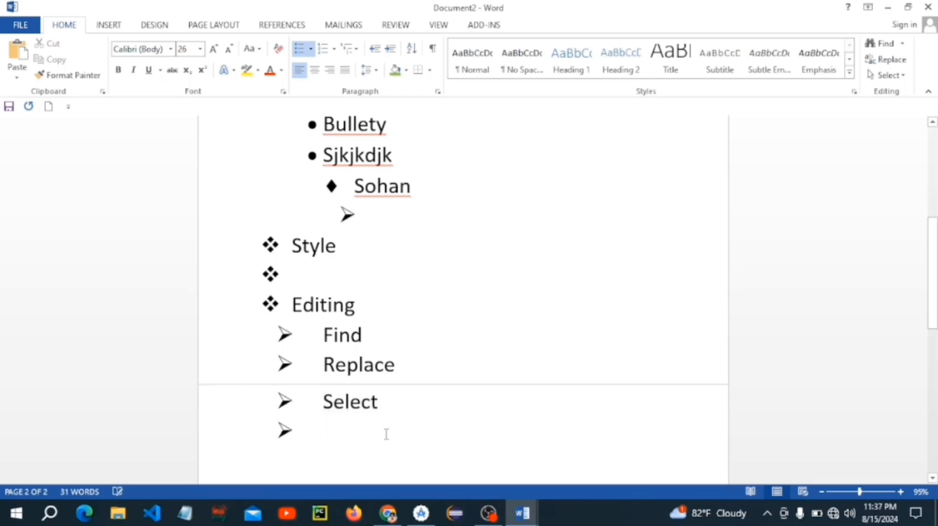
key(Tab)
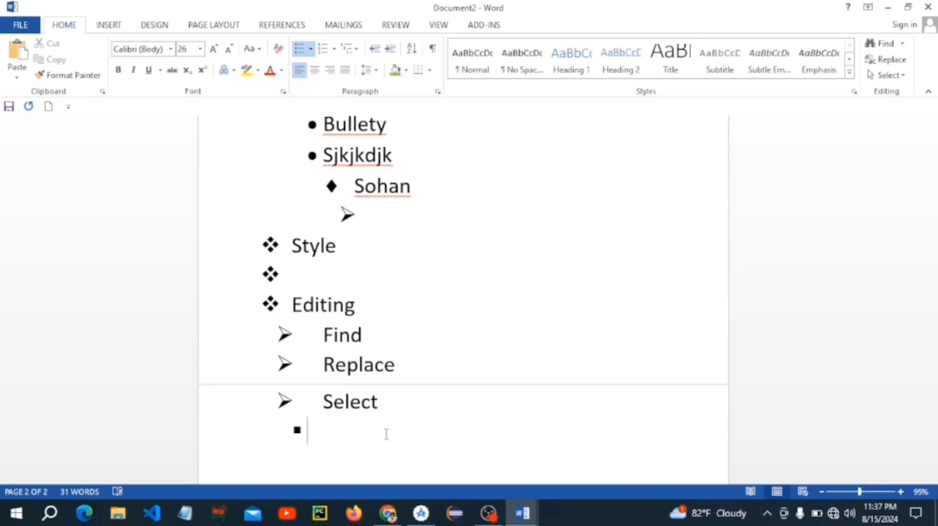
text(CTR)
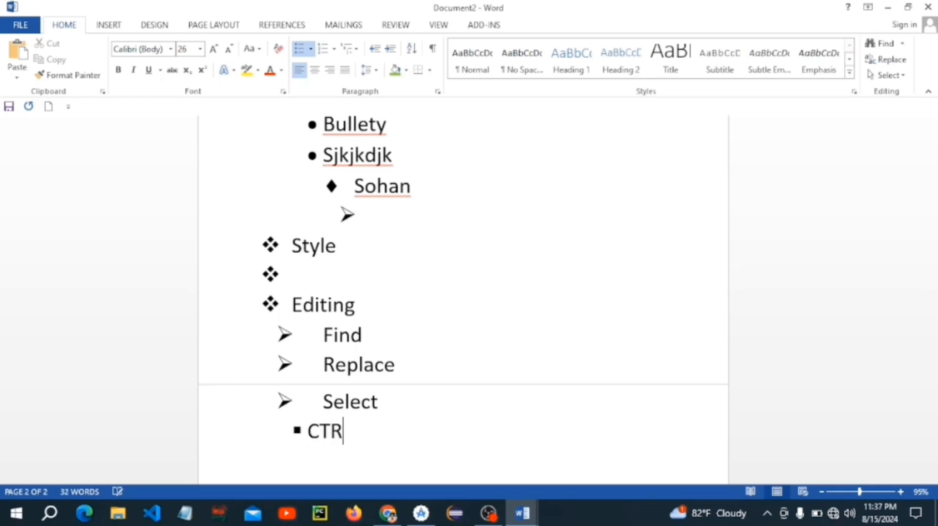
text(L+A=)
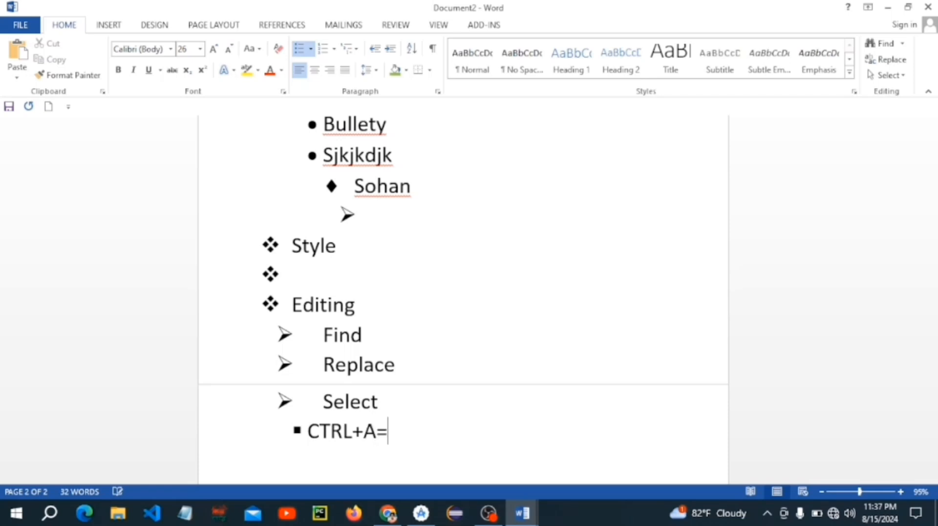
text(selec)
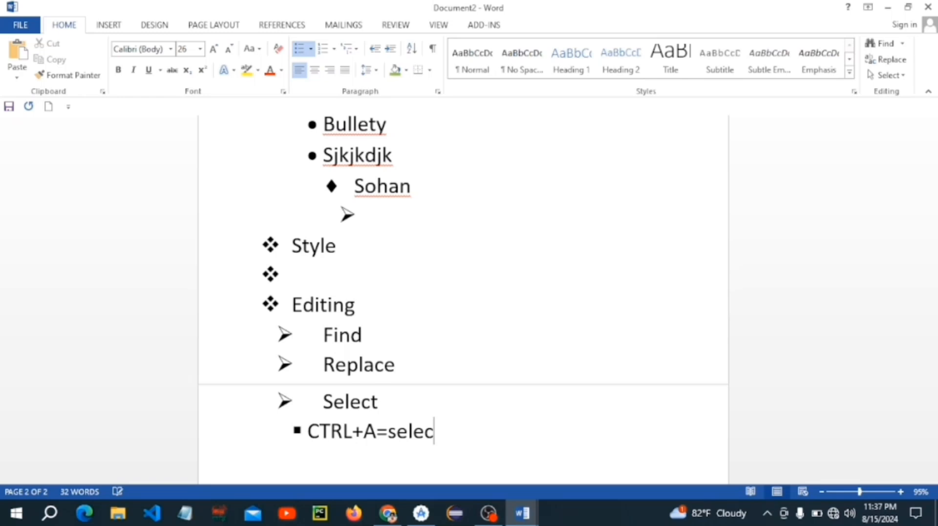
text(t)
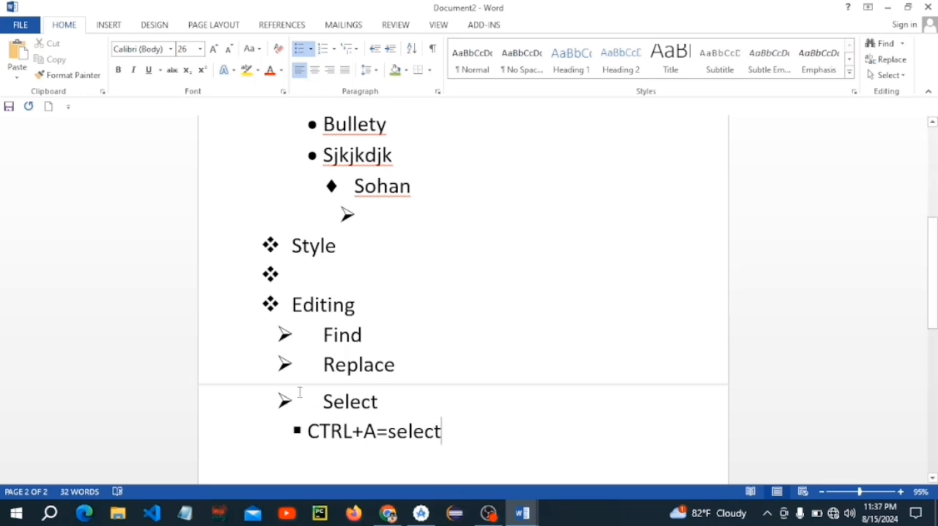
Step: Add an empty fourth-level item below the "CTRL+A=select" item
double_click(324, 402)
scroll(315, 291, up, 1)
scroll(316, 354, down, 1)
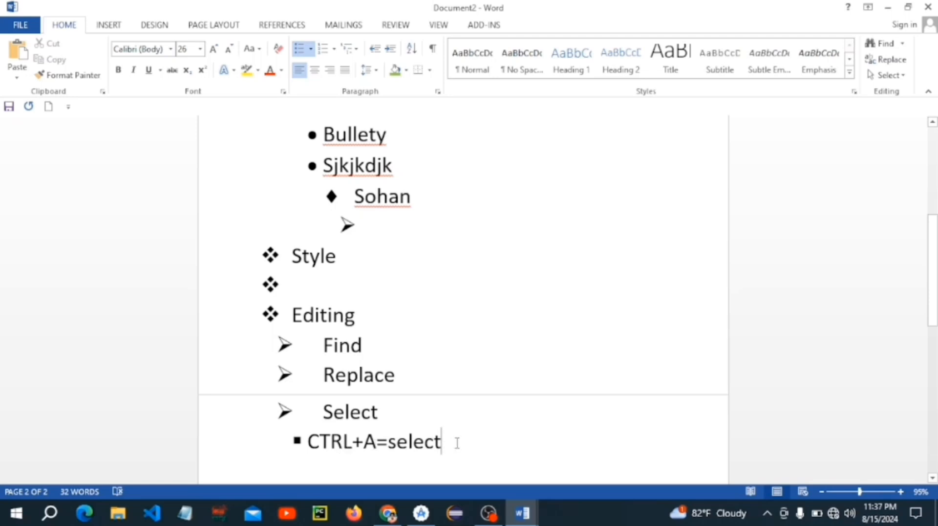
key(Return)
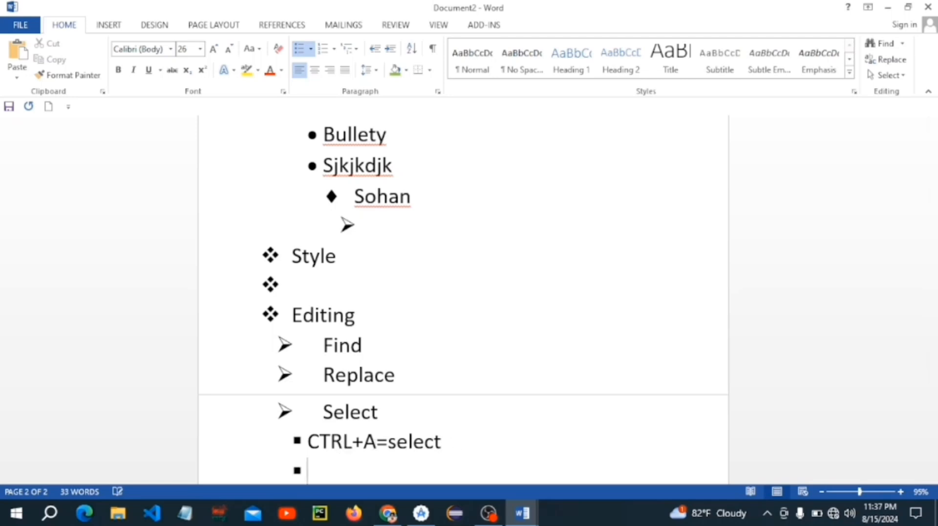
key(Tab)
scroll(371, 421, down, 1)
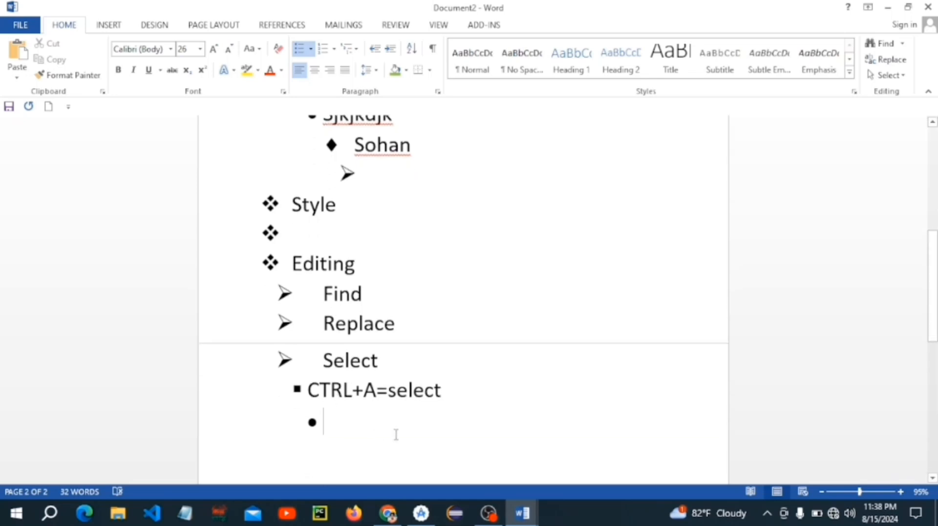